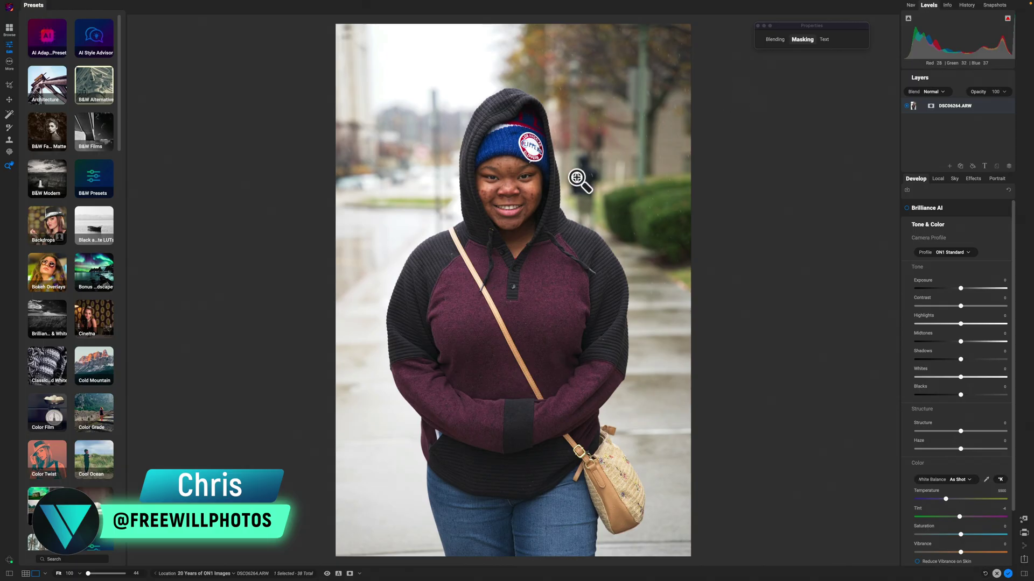
Inspect the subject's face at 100% zoom, show the photo's camera information, and expand the Brilliance AI settings.
{"action": "left_click", "coordinate": [595, 171]}
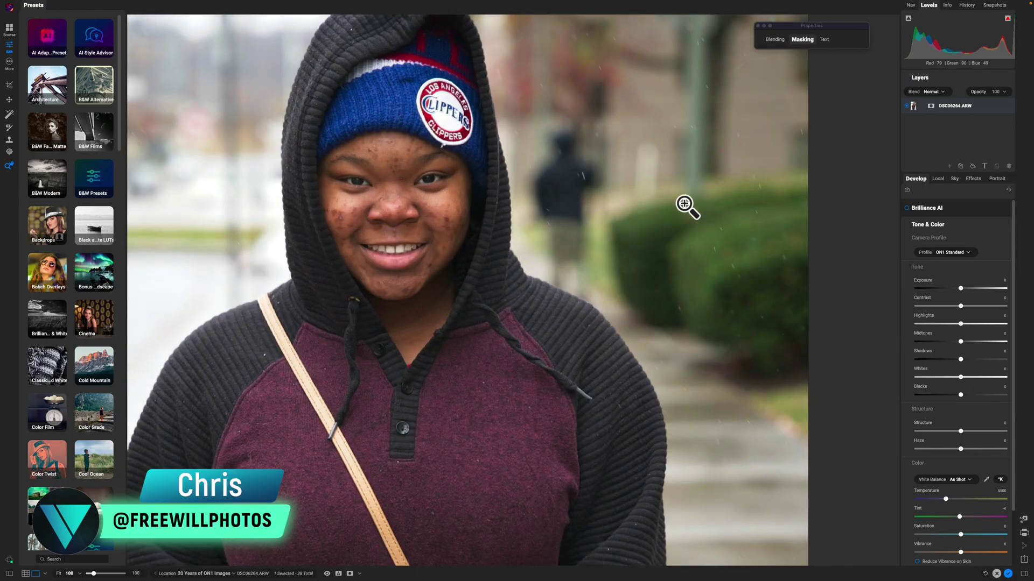
{"action": "left_click", "coordinate": [947, 5]}
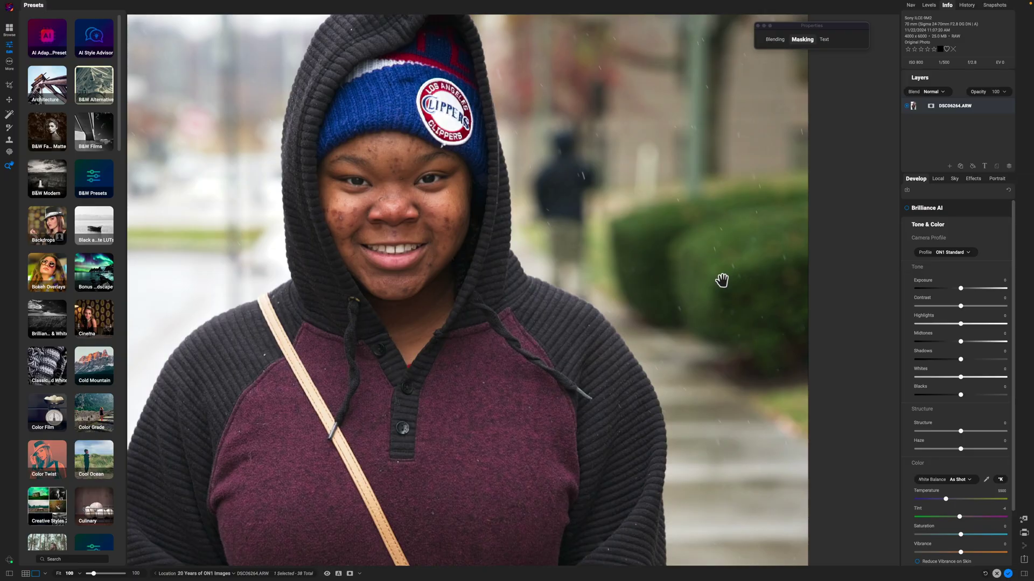
{"action": "left_click", "coordinate": [627, 233]}
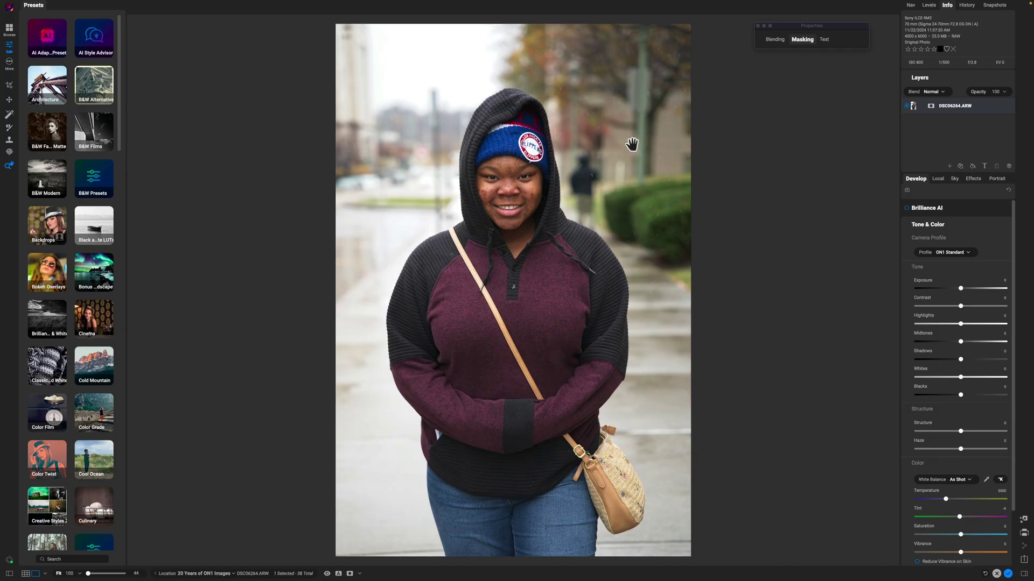
{"action": "left_click", "coordinate": [956, 212]}
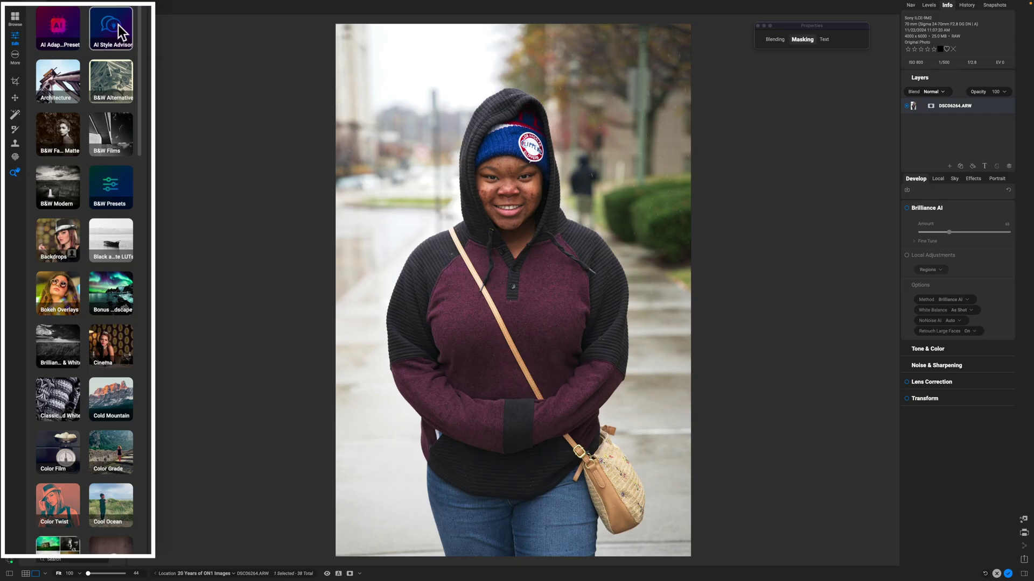
Preview several My Style suggestions from the AI Style Advisor on the portrait, including the black-and-white one.
{"action": "left_click", "coordinate": [118, 24]}
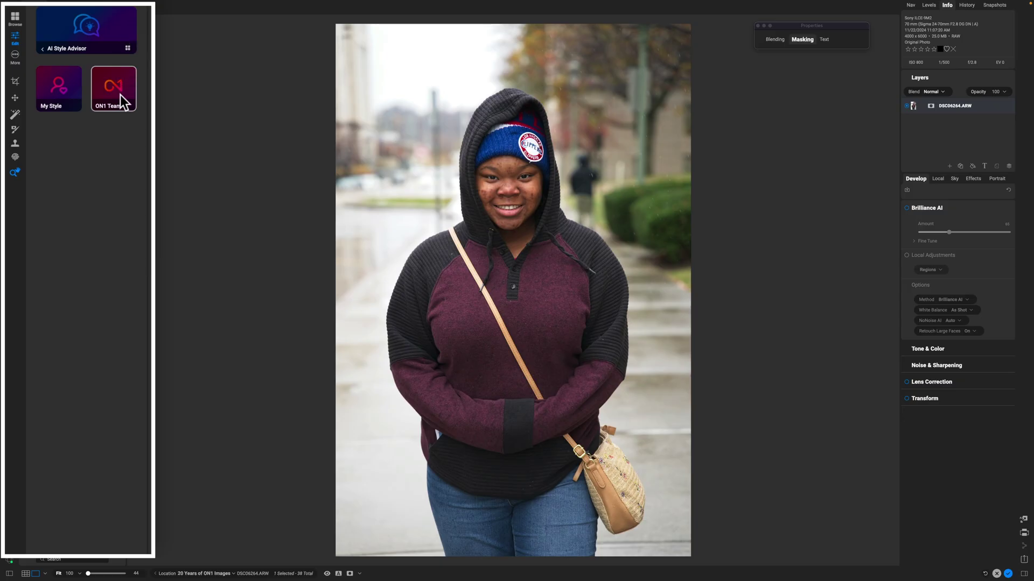
{"action": "left_click", "coordinate": [56, 80]}
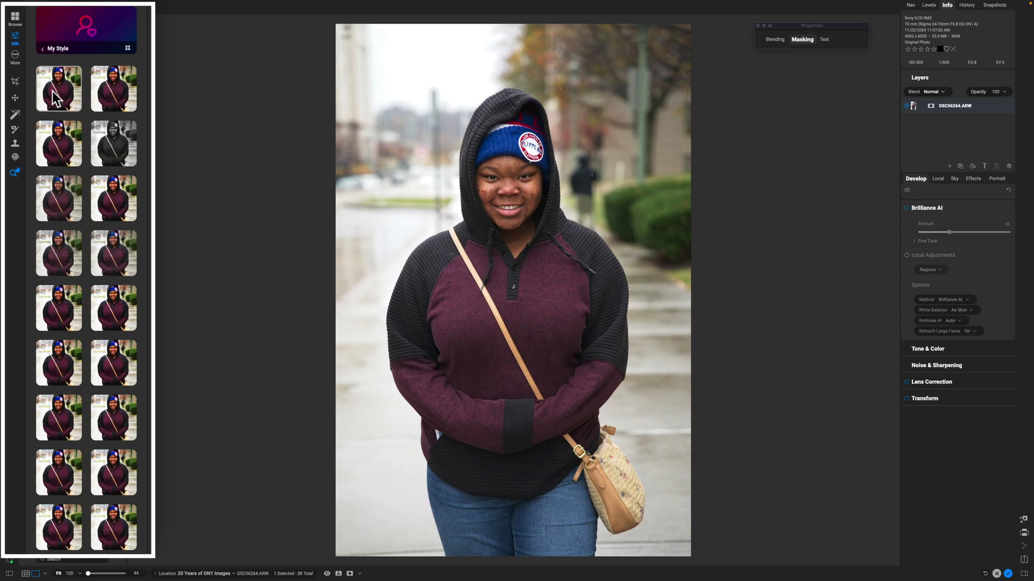
{"action": "left_click", "coordinate": [56, 89]}
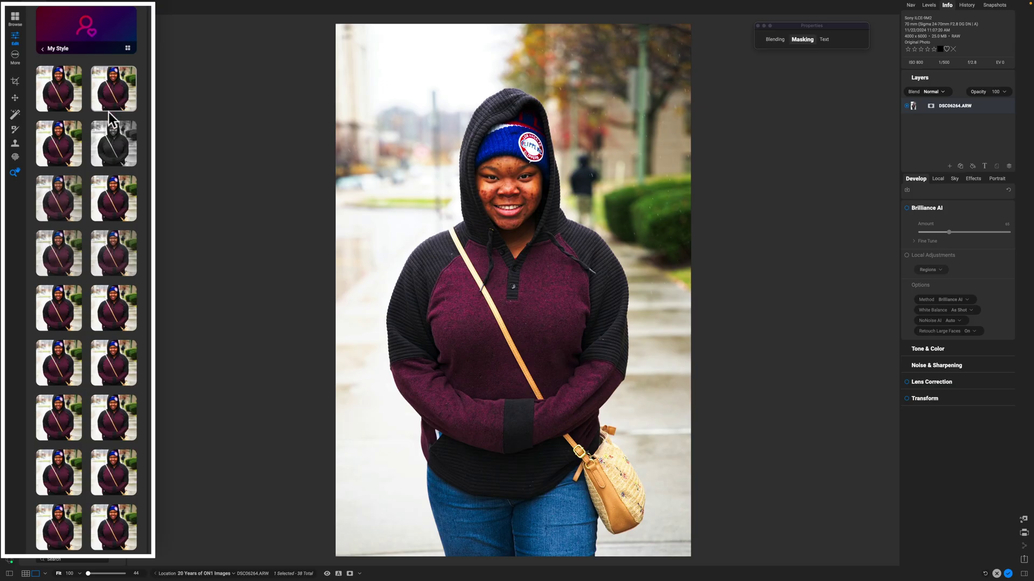
{"action": "left_click", "coordinate": [105, 135]}
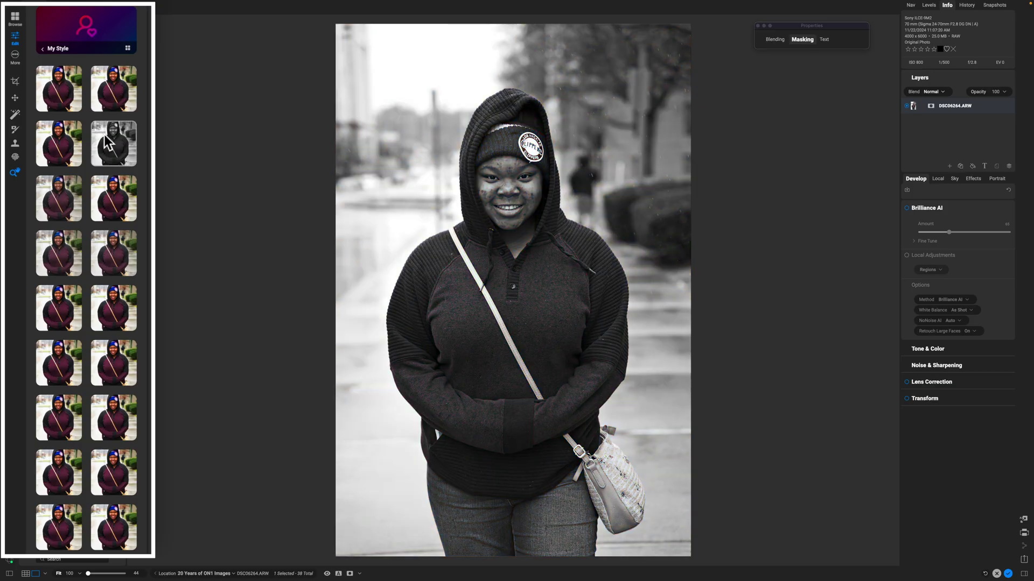
{"action": "left_click", "coordinate": [47, 137]}
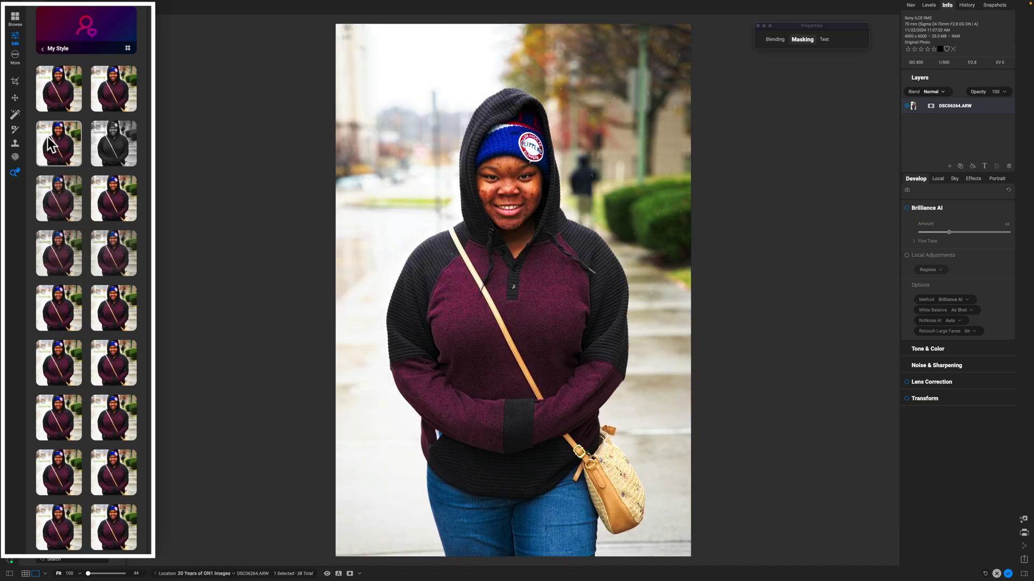
{"action": "left_click", "coordinate": [56, 202]}
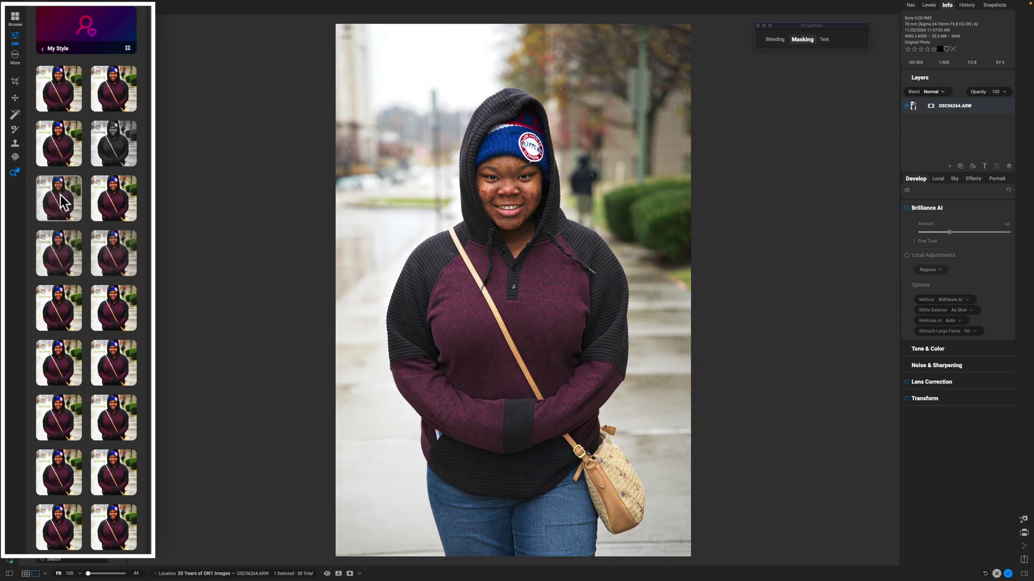
{"action": "left_click", "coordinate": [121, 206]}
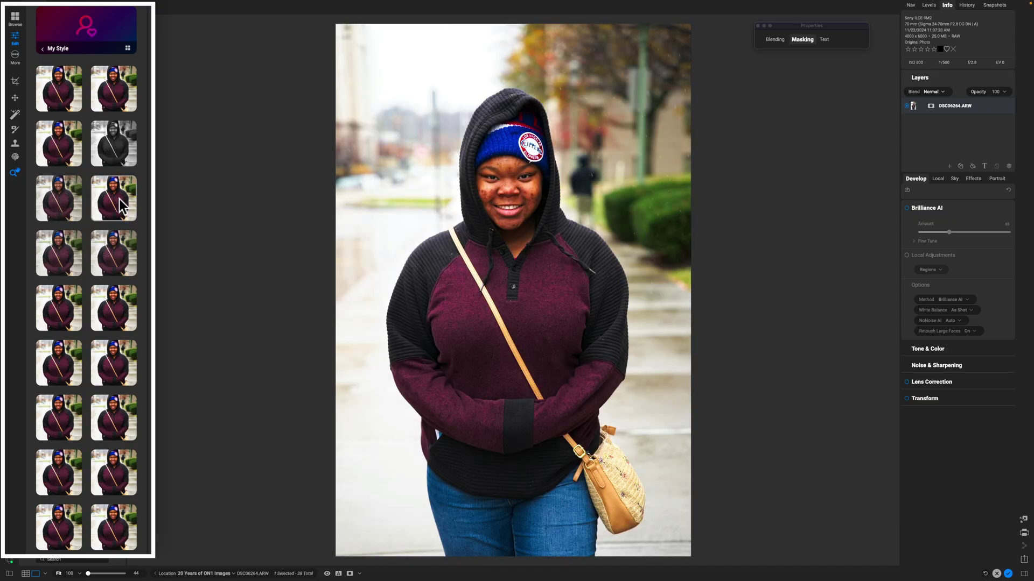
{"action": "left_click", "coordinate": [117, 238]}
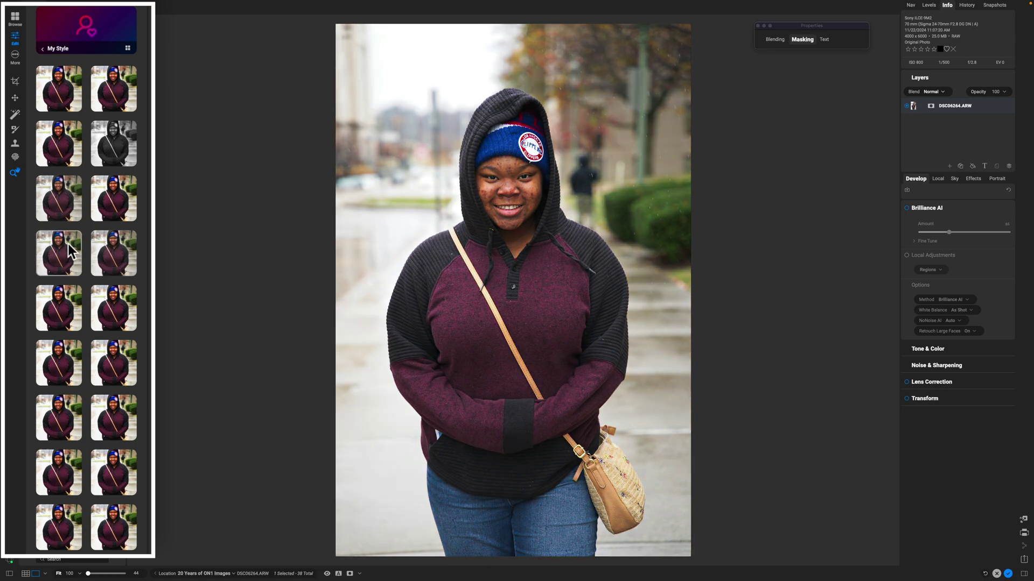
{"action": "left_click", "coordinate": [58, 304]}
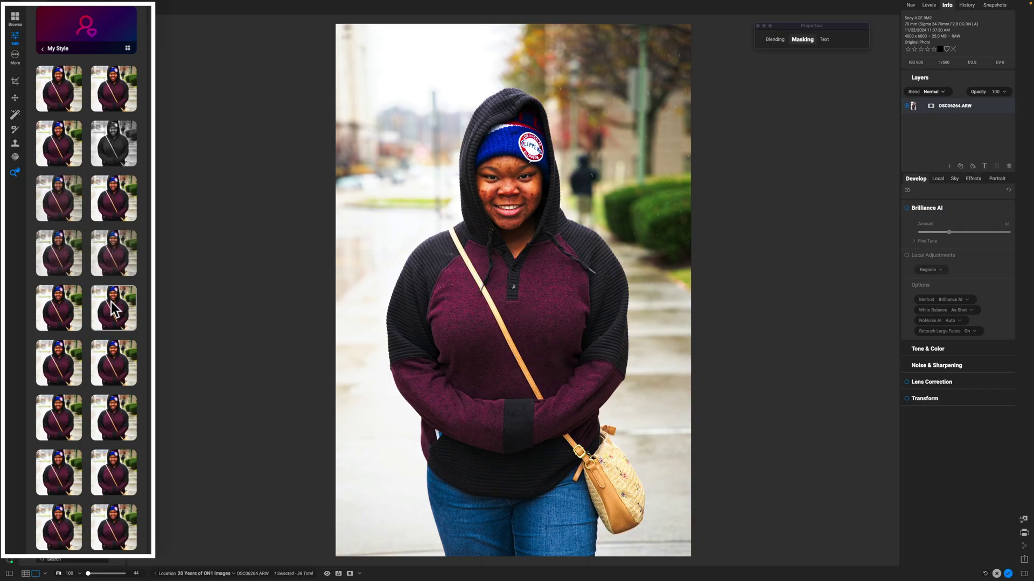
{"action": "left_click", "coordinate": [69, 71]}
{"action": "left_click", "coordinate": [43, 48]}
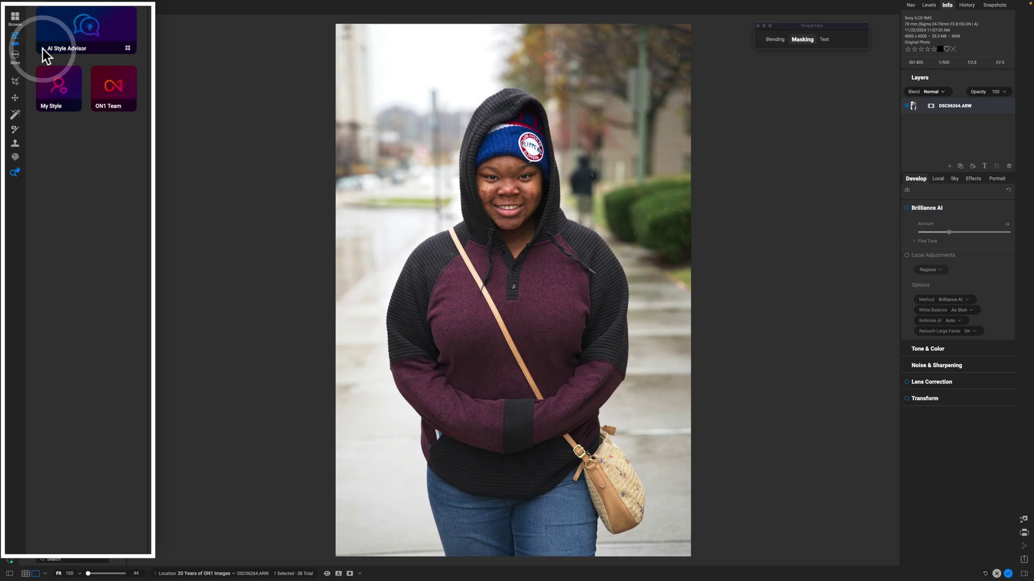
Preview the AI Style Advisor's ON1 Team suggestions and apply the second style in the seventh row to the portrait.
{"action": "left_click", "coordinate": [107, 81]}
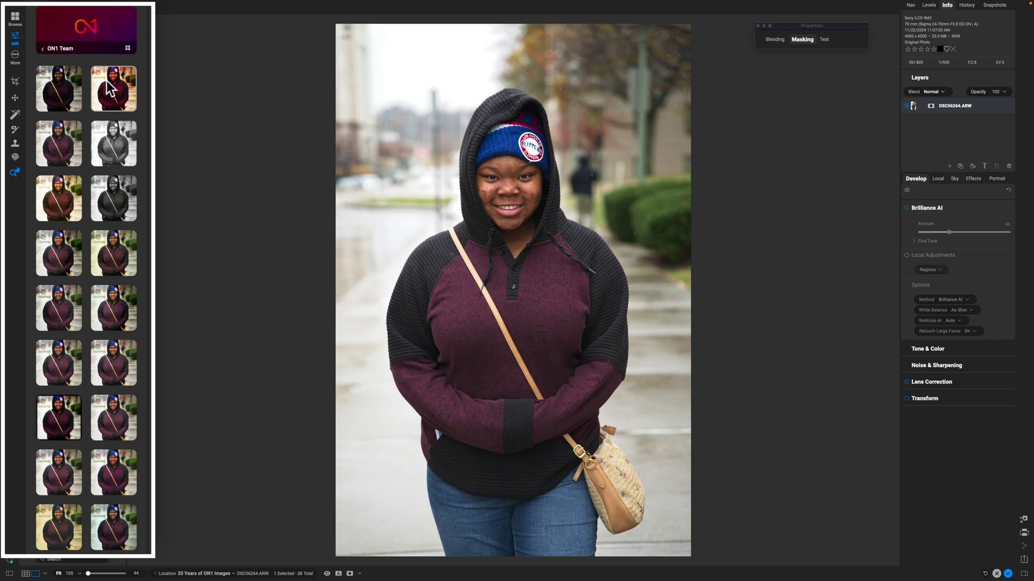
{"action": "left_click", "coordinate": [106, 87]}
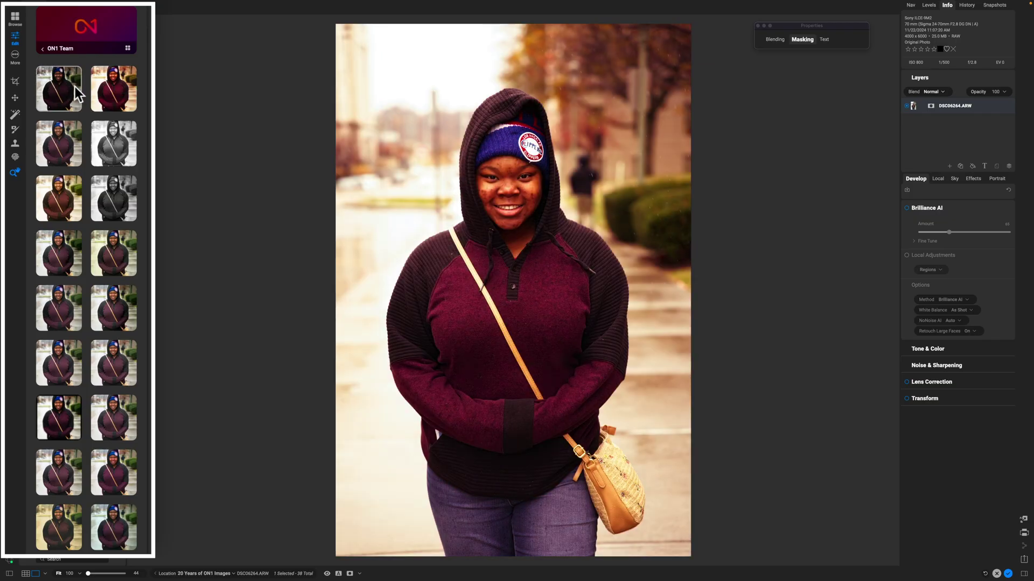
{"action": "left_click", "coordinate": [73, 86]}
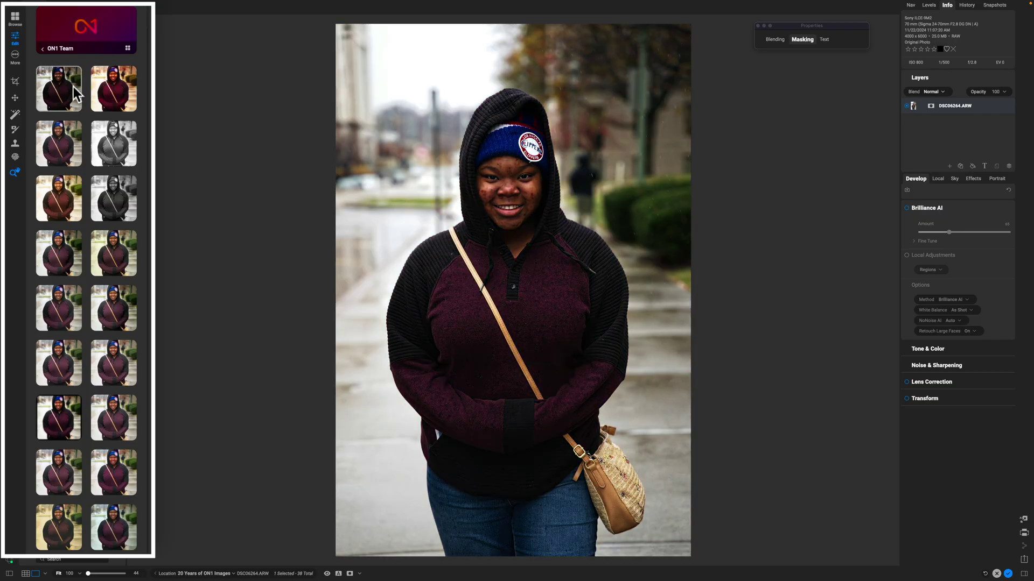
{"action": "left_click", "coordinate": [73, 139]}
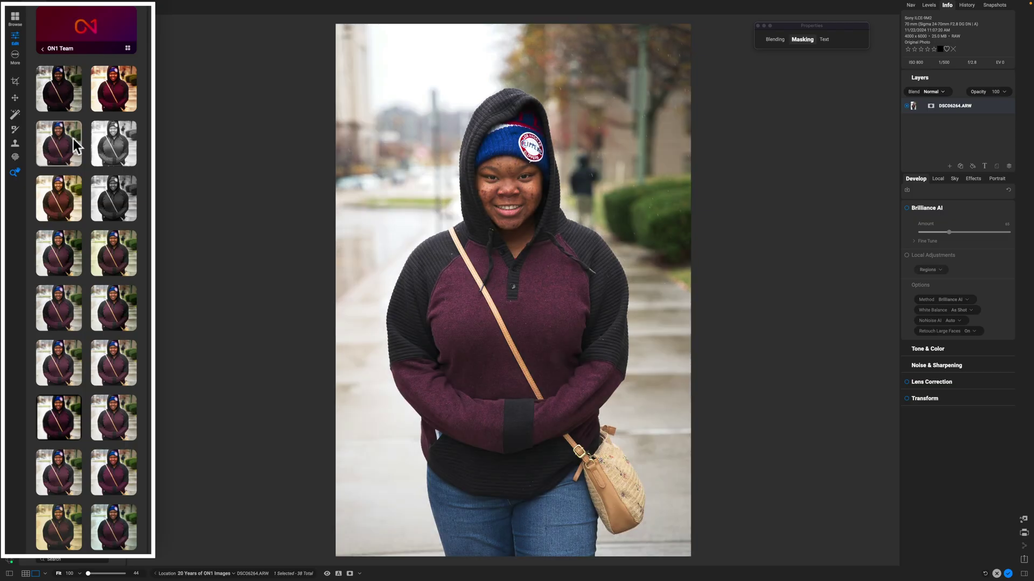
{"action": "left_click", "coordinate": [113, 163]}
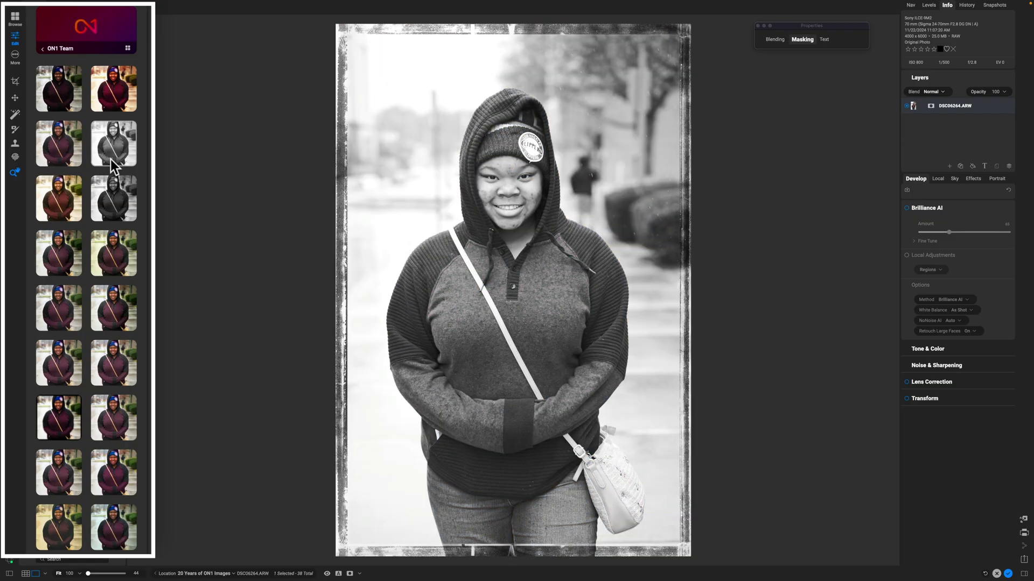
{"action": "left_click", "coordinate": [62, 205]}
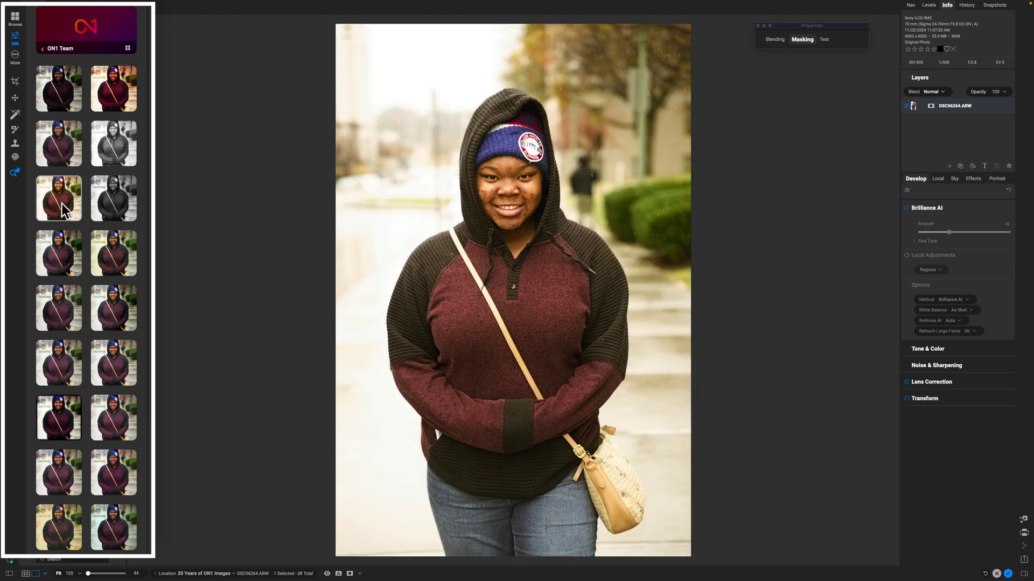
{"action": "left_click", "coordinate": [117, 194]}
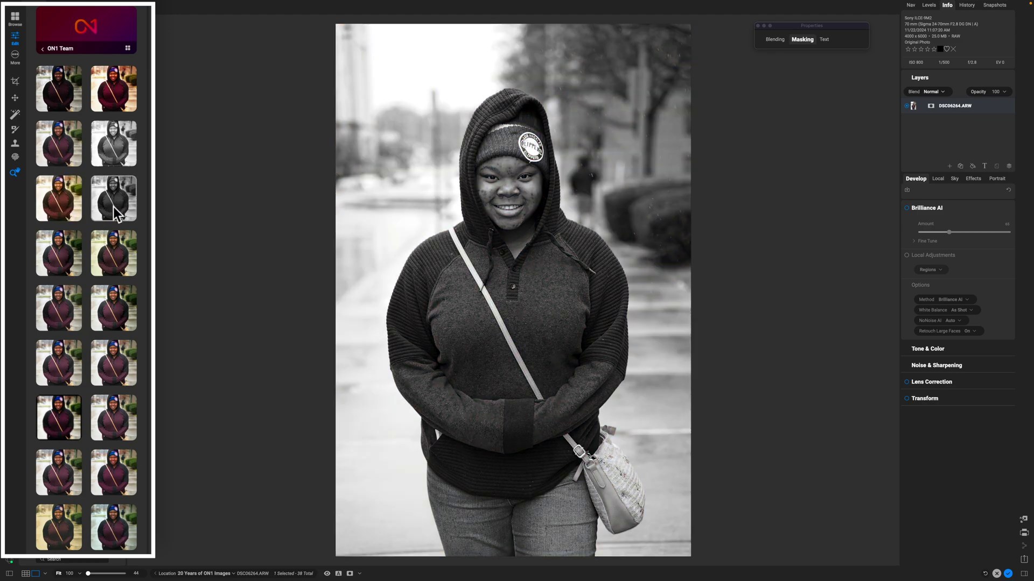
{"action": "left_click", "coordinate": [110, 258]}
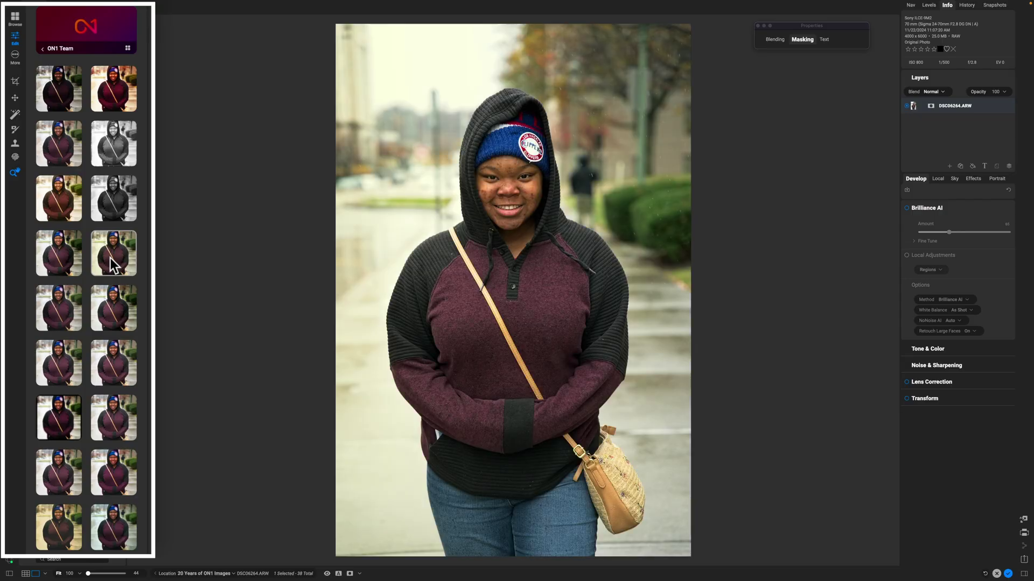
{"action": "left_click", "coordinate": [62, 302]}
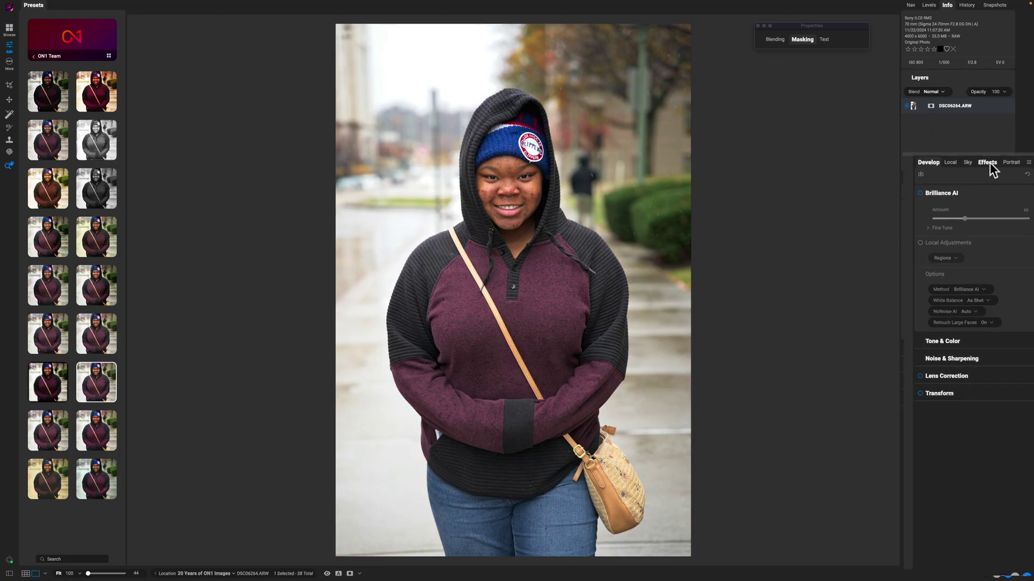
Show the effect filters of the applied style and collapse the Tone Enhancer settings.
{"action": "left_click", "coordinate": [971, 179]}
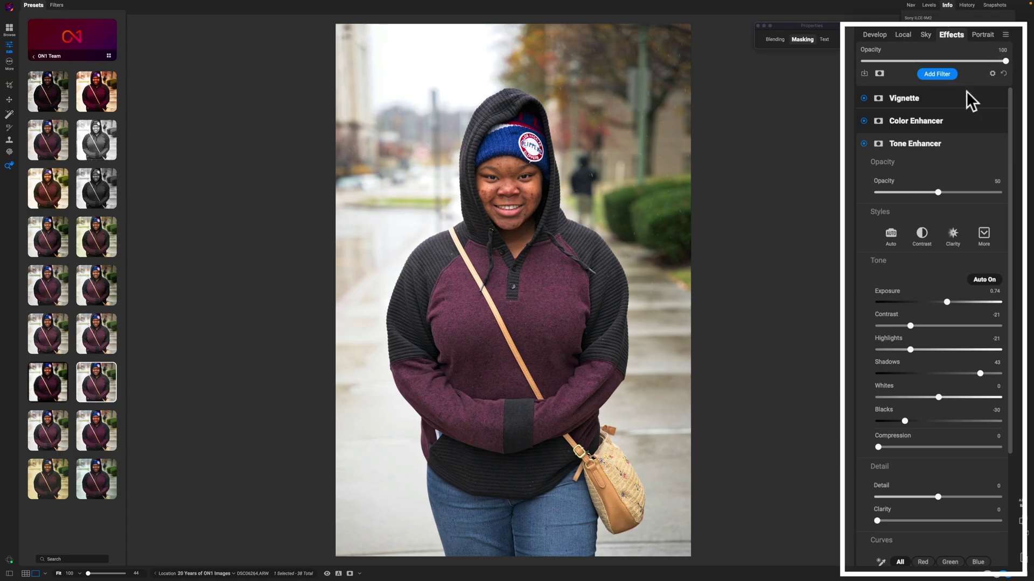
{"action": "left_click", "coordinate": [948, 145]}
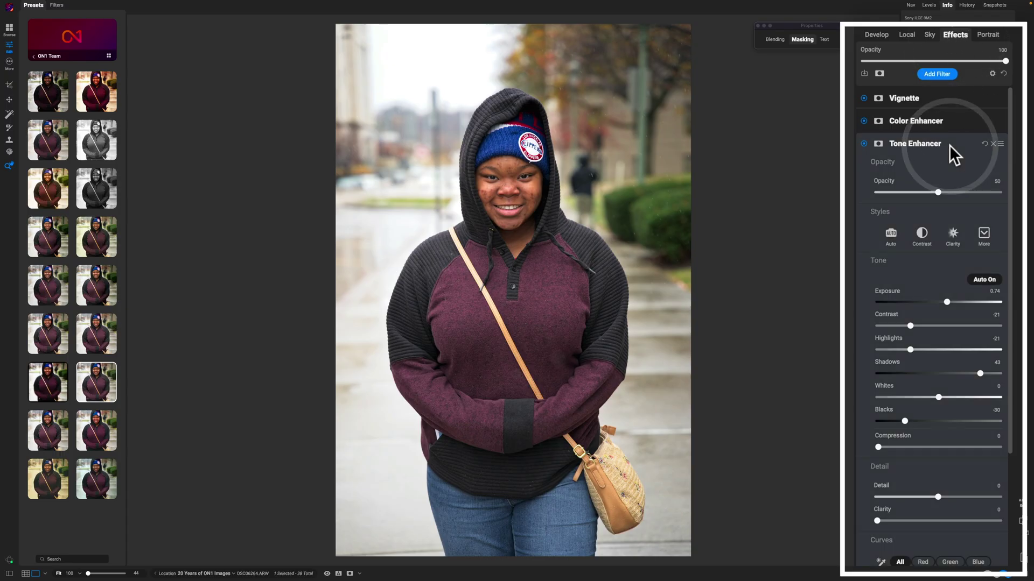
{"action": "left_click", "coordinate": [935, 101]}
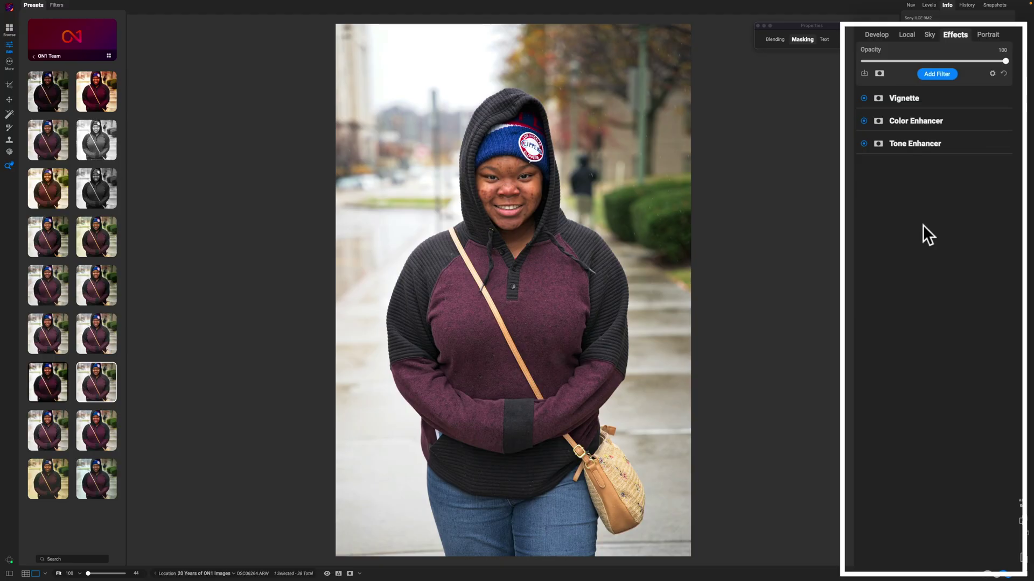
Compare the portrait before and after the applied style by toggling the preview repeatedly.
{"action": "key", "text": "backslash"}
{"action": "key", "text": "backslash"}
{"action": "key", "text": "backslash"}
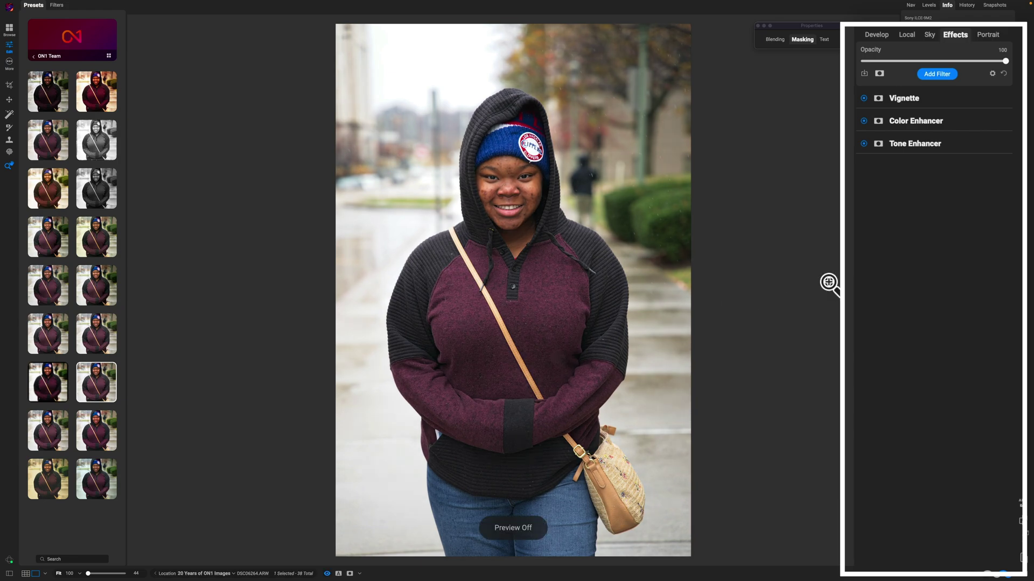
{"action": "key", "text": "backslash"}
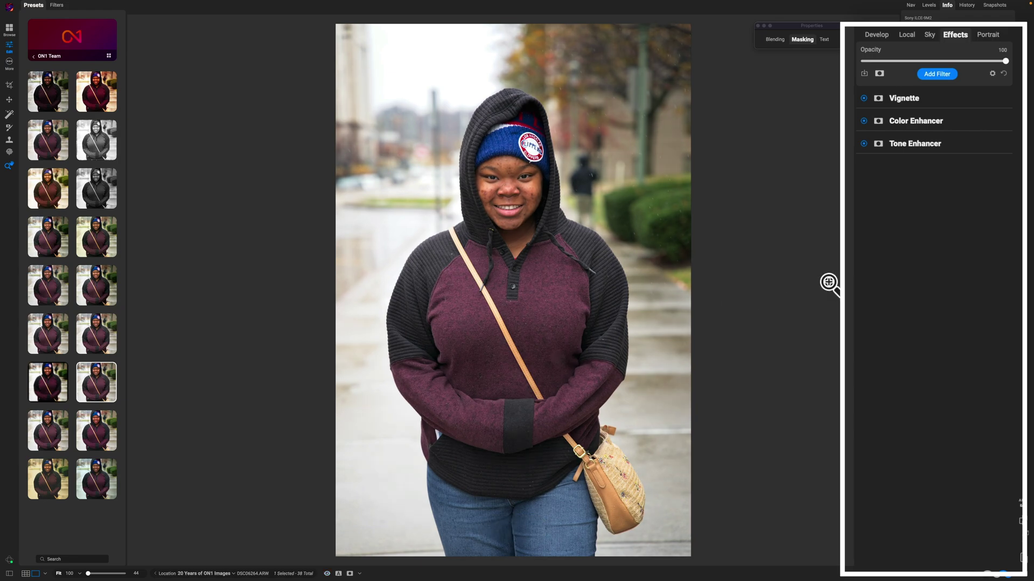
{"action": "key", "text": "backslash"}
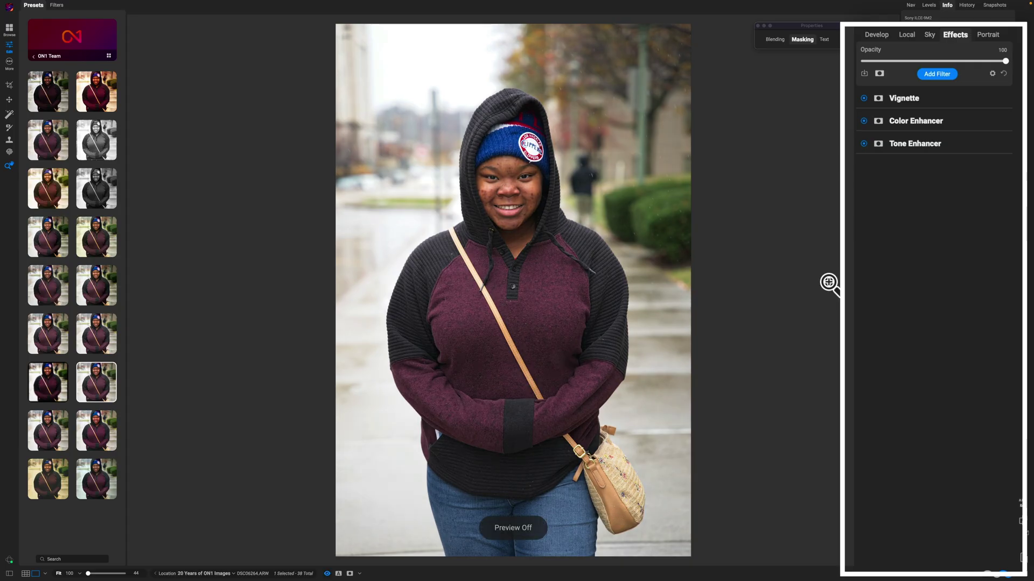
{"action": "key", "text": "backslash"}
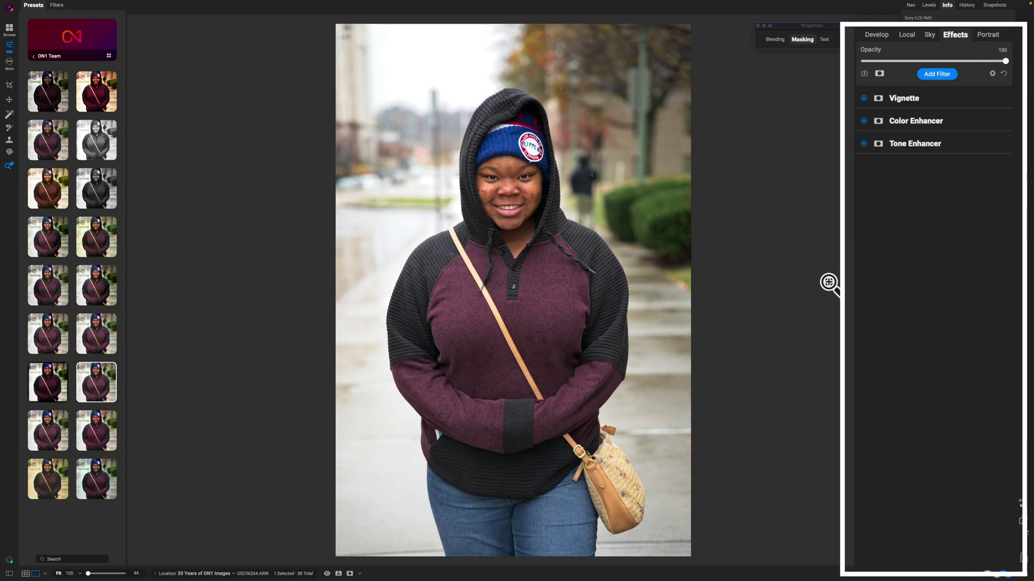
{"action": "key", "text": "backslash"}
{"action": "key", "text": "backslash"}
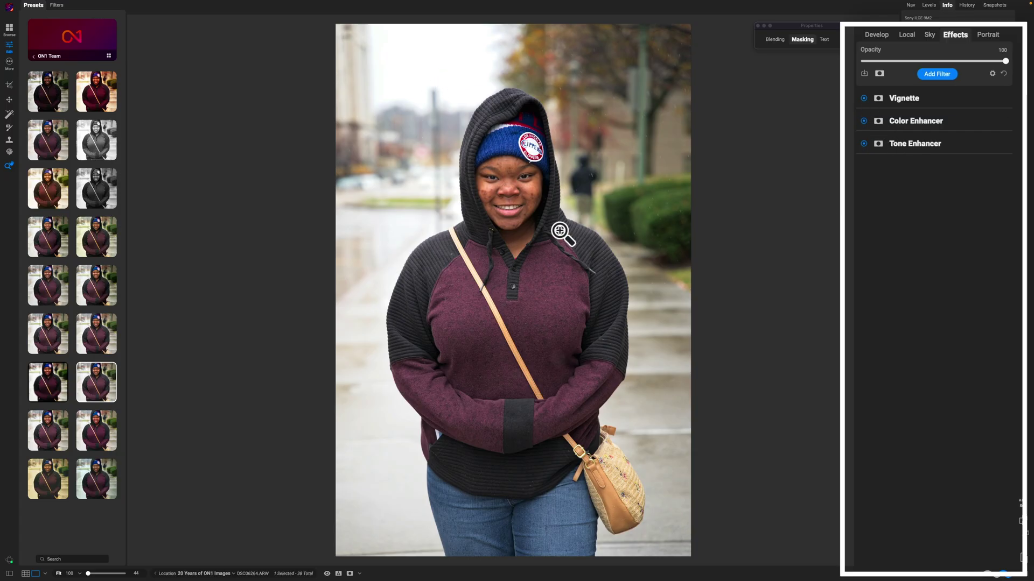
Turn off the Vignette and Color Enhancer filters, and compare the portrait with Tone Enhancer off and on.
{"action": "left_click", "coordinate": [863, 98]}
{"action": "left_click", "coordinate": [863, 120]}
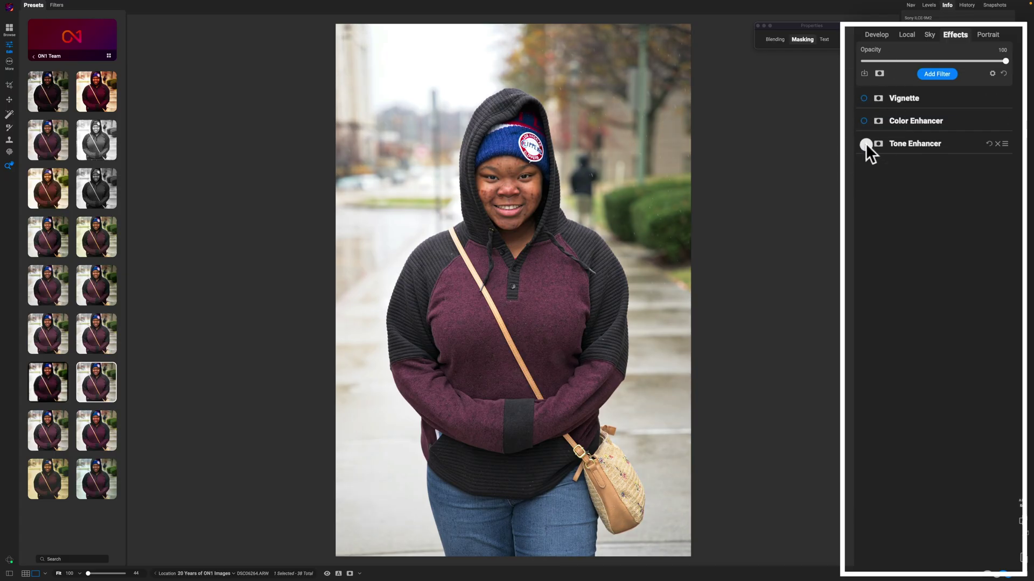
{"action": "left_click", "coordinate": [866, 143]}
{"action": "left_click", "coordinate": [866, 143]}
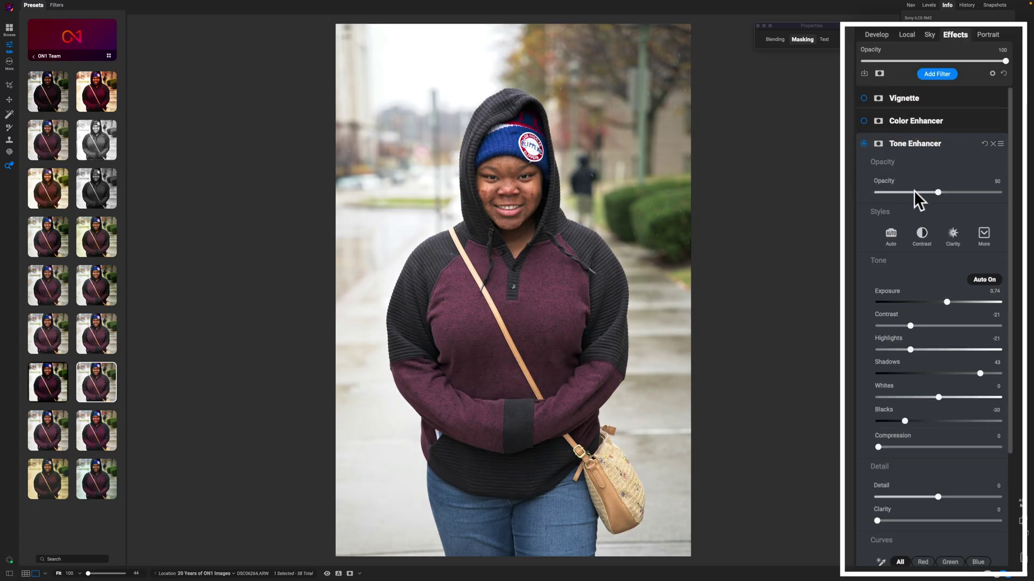
{"action": "left_click", "coordinate": [862, 144]}
{"action": "left_click", "coordinate": [862, 143]}
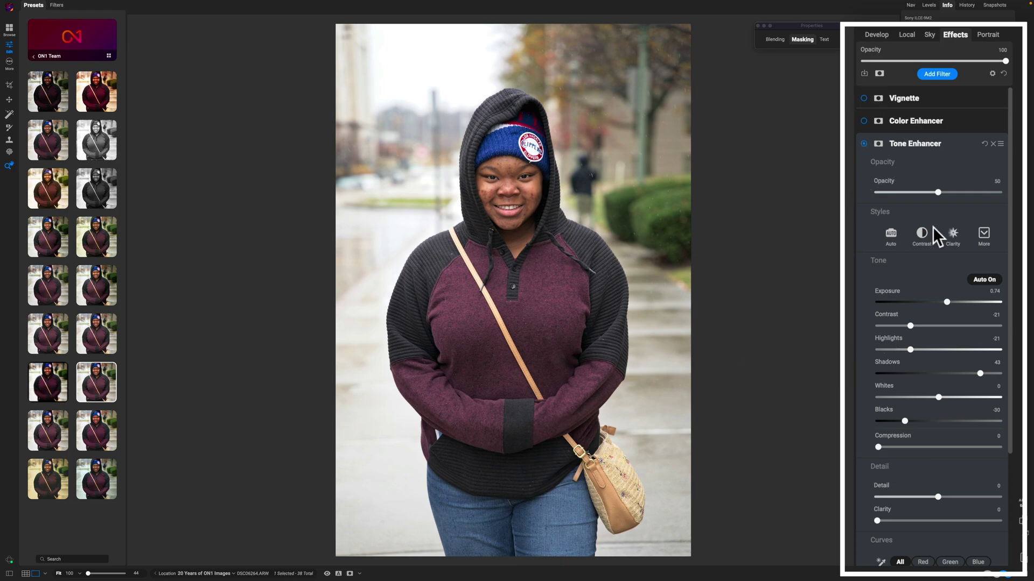
{"action": "left_click", "coordinate": [906, 146]}
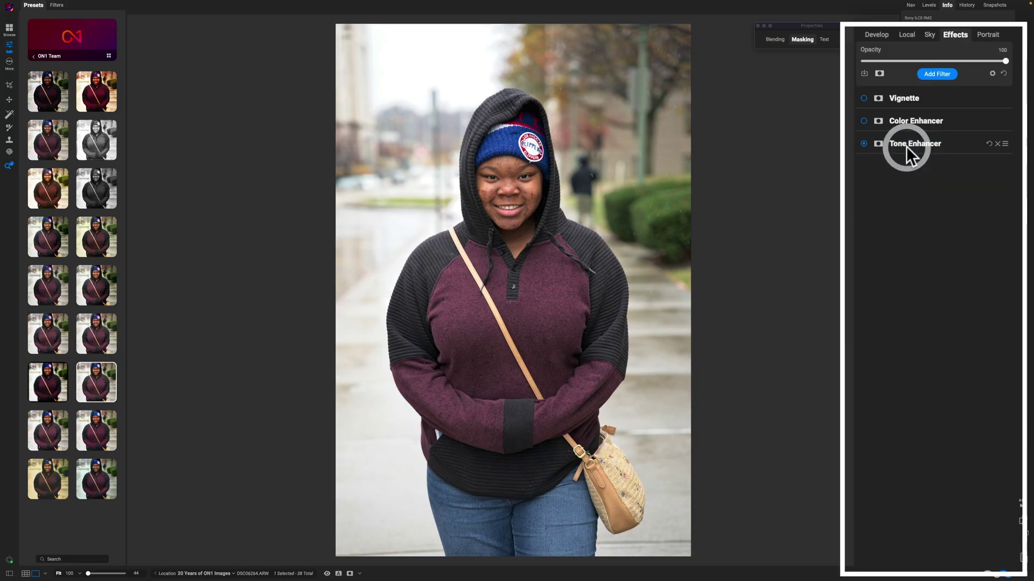
Turn the Color Enhancer filter back on and compare the portrait with it off and on.
{"action": "left_click", "coordinate": [864, 122]}
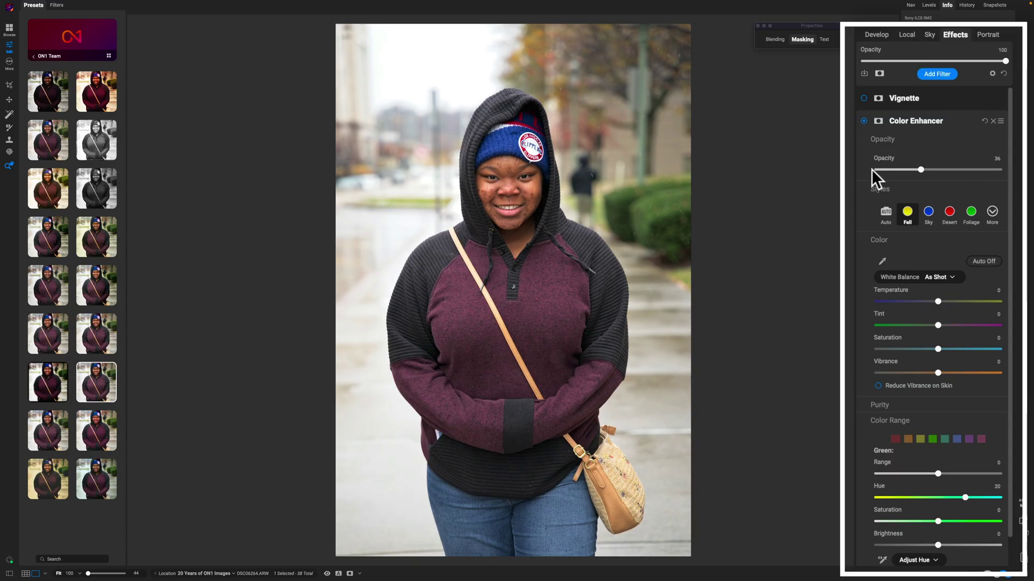
{"action": "left_click", "coordinate": [863, 121]}
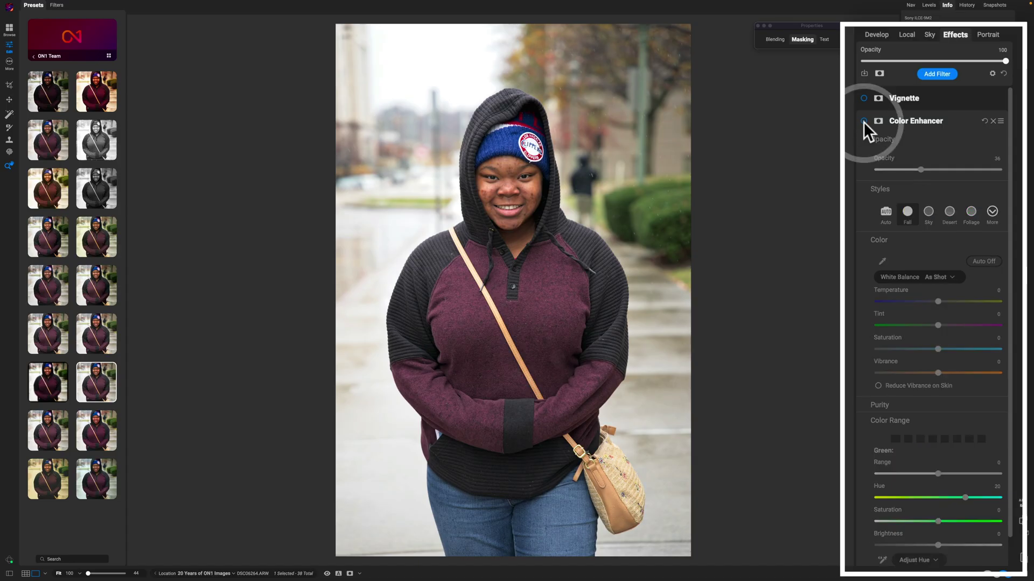
{"action": "left_click", "coordinate": [863, 121]}
{"action": "left_click", "coordinate": [864, 121]}
{"action": "left_click", "coordinate": [864, 121]}
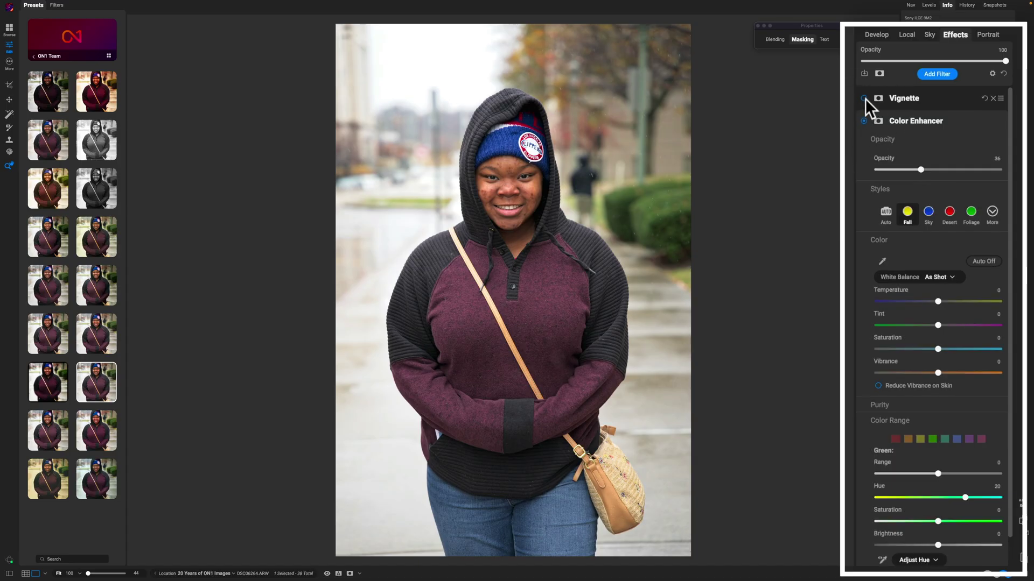
Turn the Vignette filter back on with its settings collapsed, and compare the portrait with its unedited version.
{"action": "left_click", "coordinate": [864, 99]}
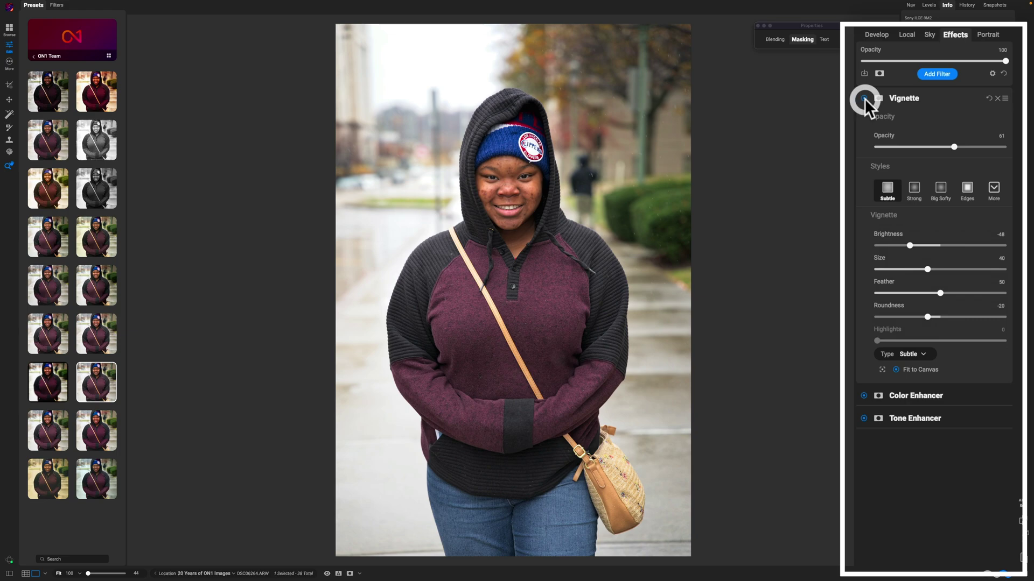
{"action": "left_click", "coordinate": [923, 99]}
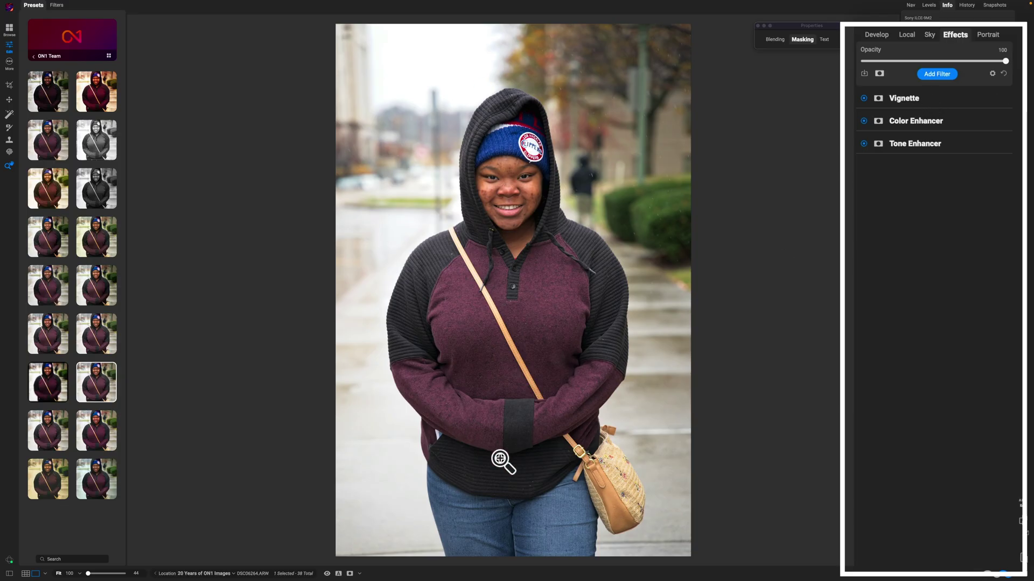
{"action": "key", "text": "backslash"}
In the Portrait AI skin settings, set Blemishes to 40, Detail to 36 and Smoothing to 8, and compare the skin retouching off and on.
{"action": "left_click", "coordinate": [986, 34]}
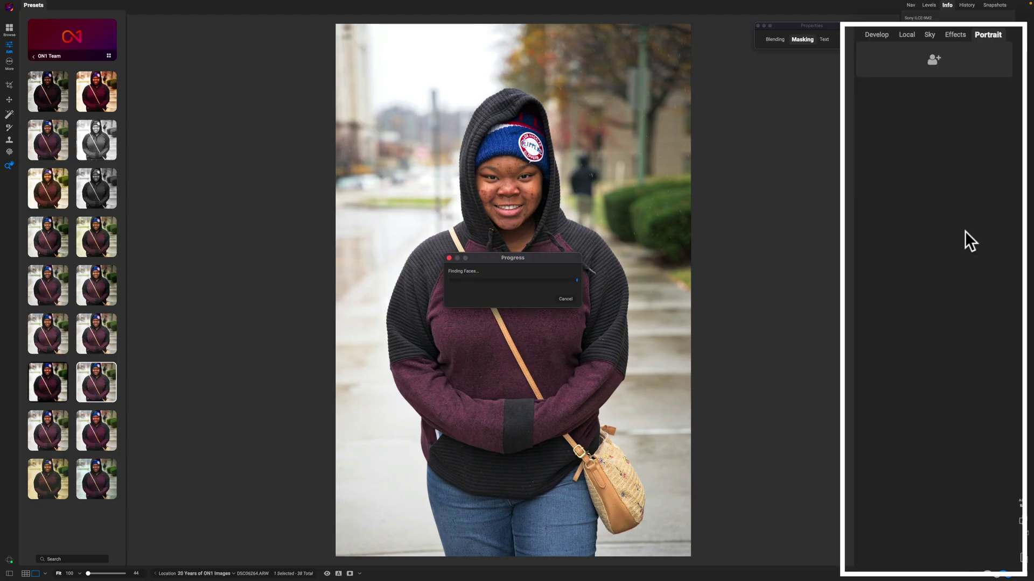
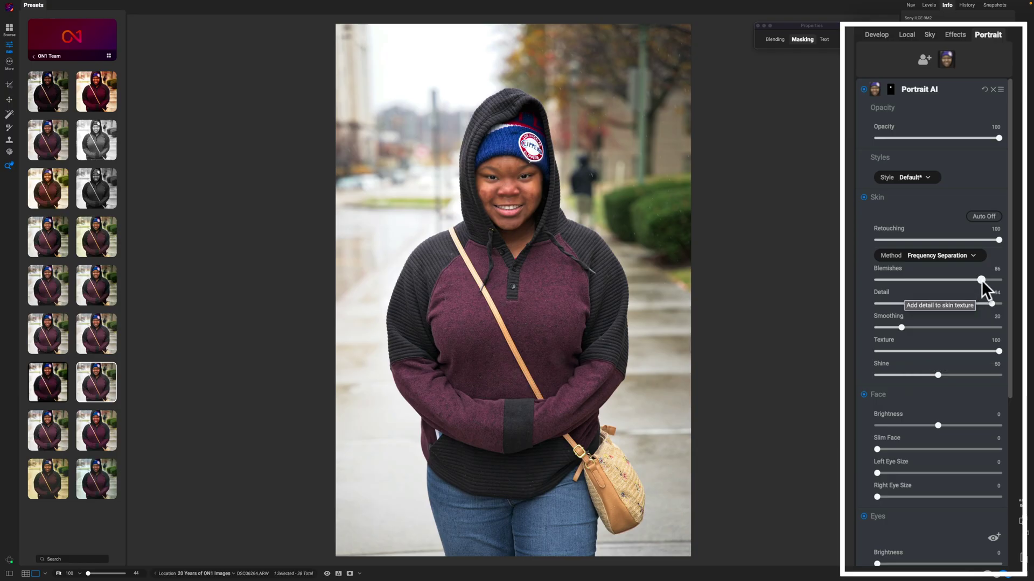
{"action": "left_click_drag", "start_coordinate": [981, 279], "coordinate": [900, 281]}
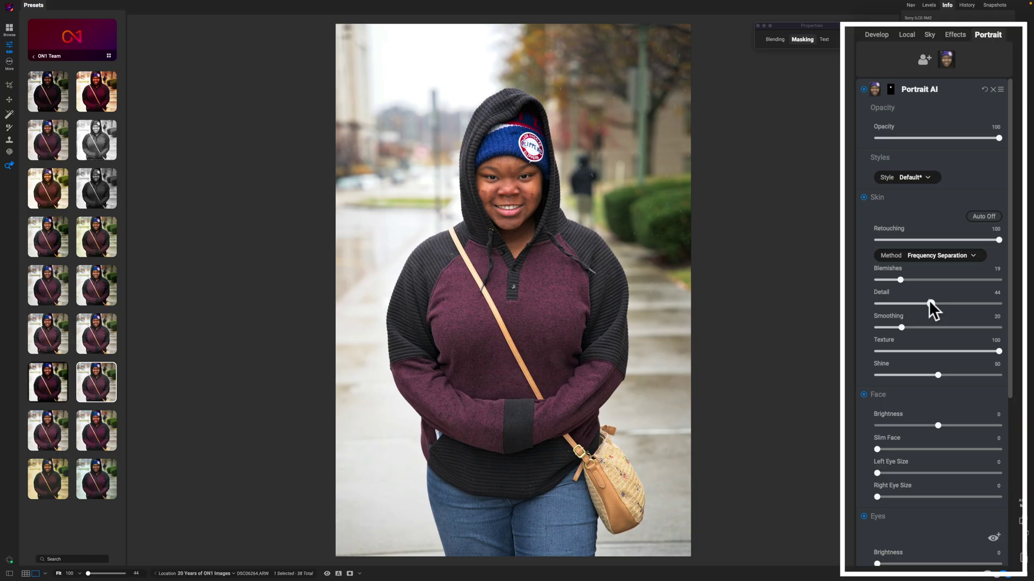
{"action": "left_click_drag", "start_coordinate": [921, 302], "coordinate": [886, 325]}
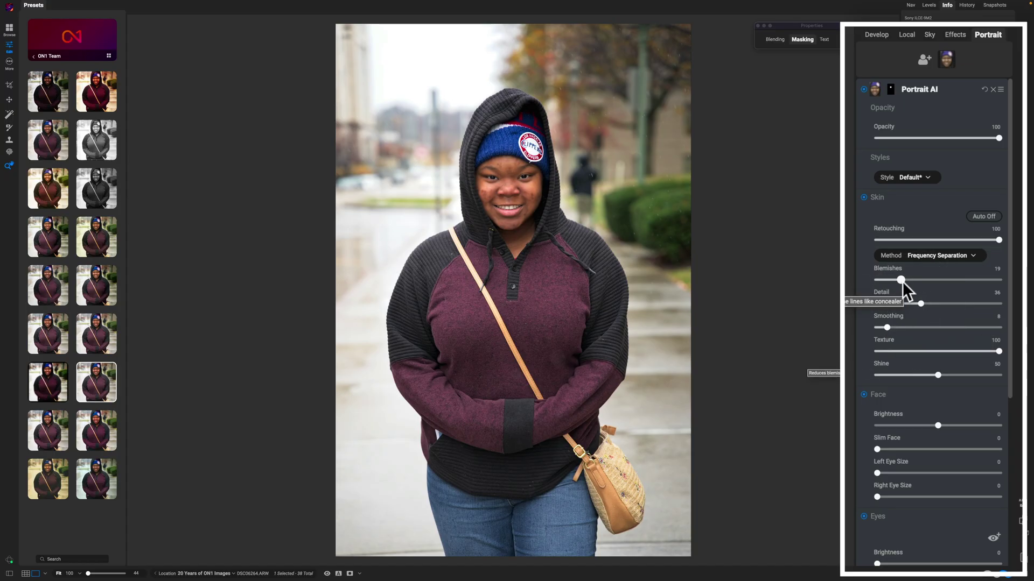
{"action": "left_click_drag", "start_coordinate": [901, 280], "coordinate": [905, 281]}
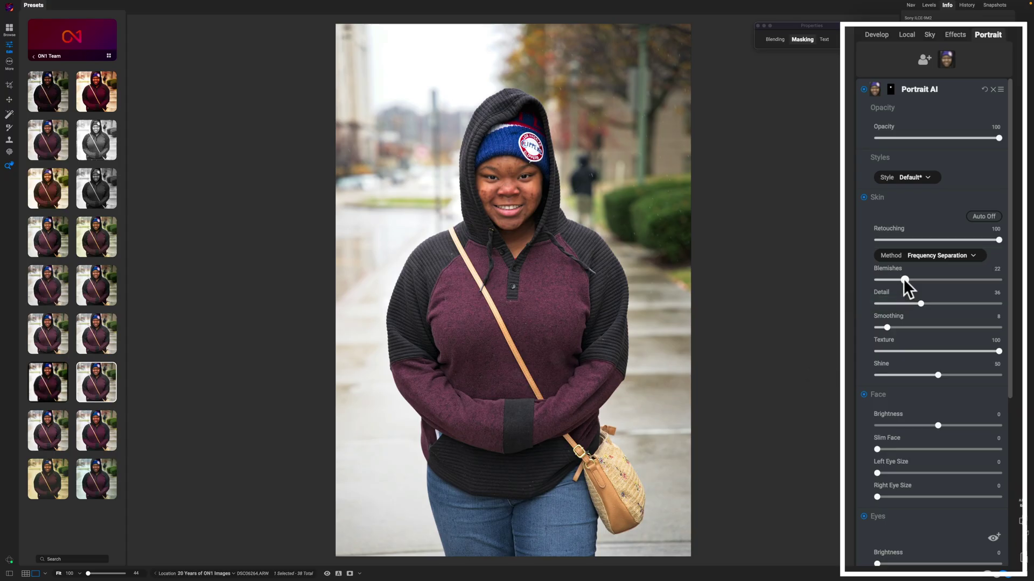
{"action": "left_click_drag", "start_coordinate": [905, 281], "coordinate": [925, 279]}
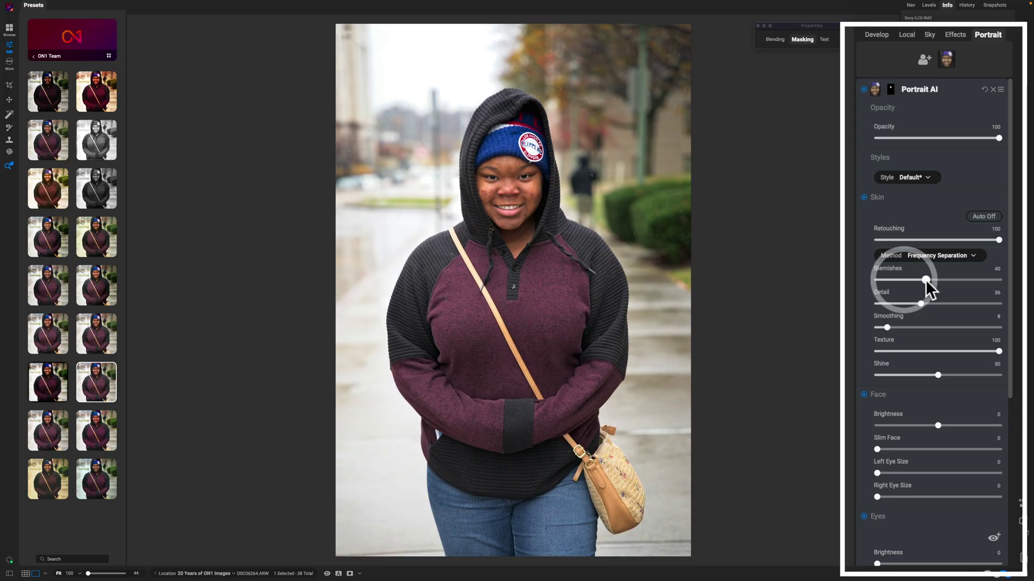
{"action": "left_click", "coordinate": [864, 197]}
{"action": "left_click", "coordinate": [863, 197]}
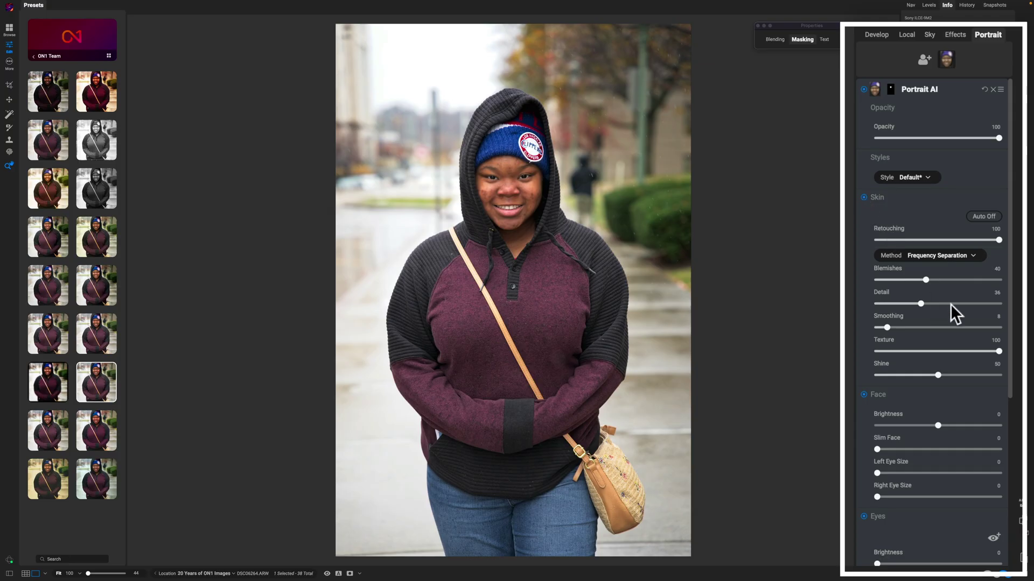
Set the face Brightness to 11, and the eyes' Brightness to 22, Whitening to 32 and Detail to 22.
{"action": "left_click_drag", "start_coordinate": [1014, 214], "coordinate": [1008, 342]}
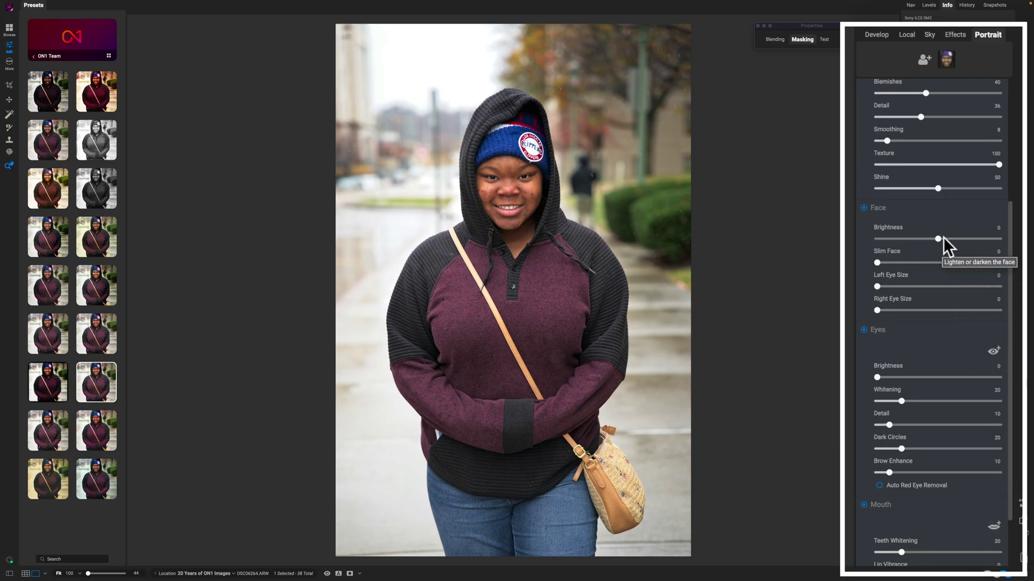
{"action": "left_click_drag", "start_coordinate": [938, 238], "coordinate": [940, 239]}
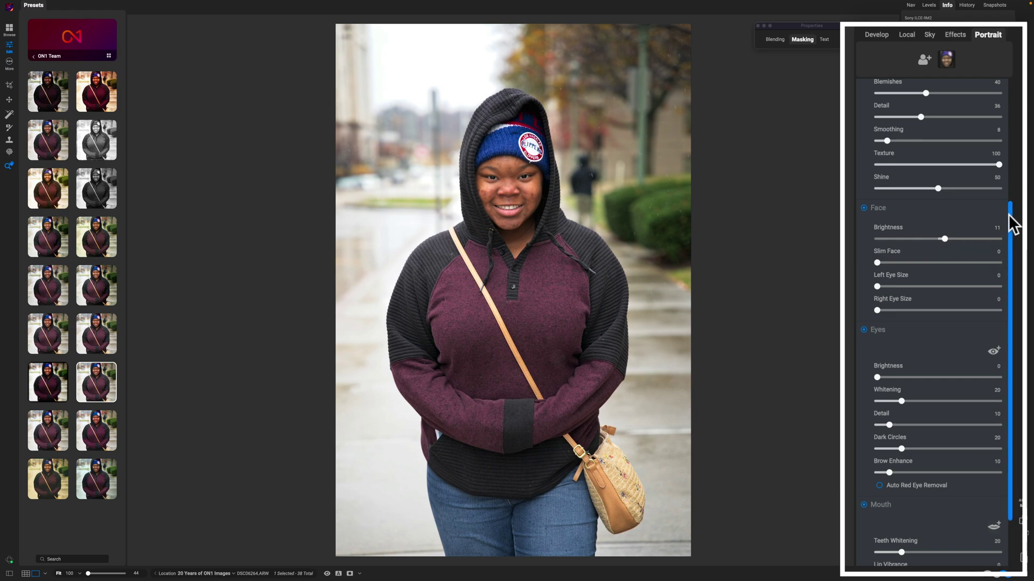
{"action": "left_click_drag", "start_coordinate": [1011, 223], "coordinate": [1011, 278]}
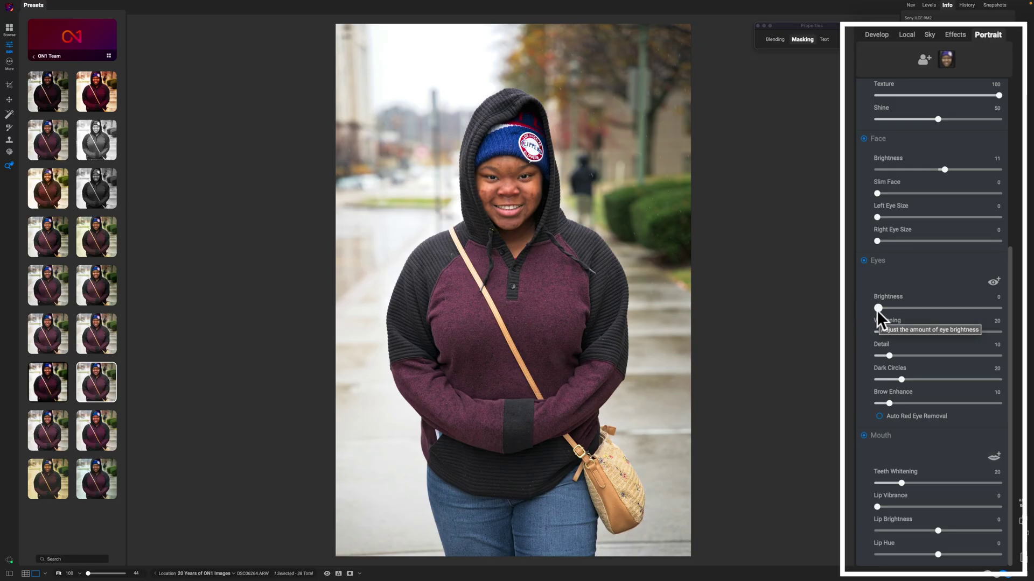
{"action": "left_click_drag", "start_coordinate": [877, 308], "coordinate": [880, 309]}
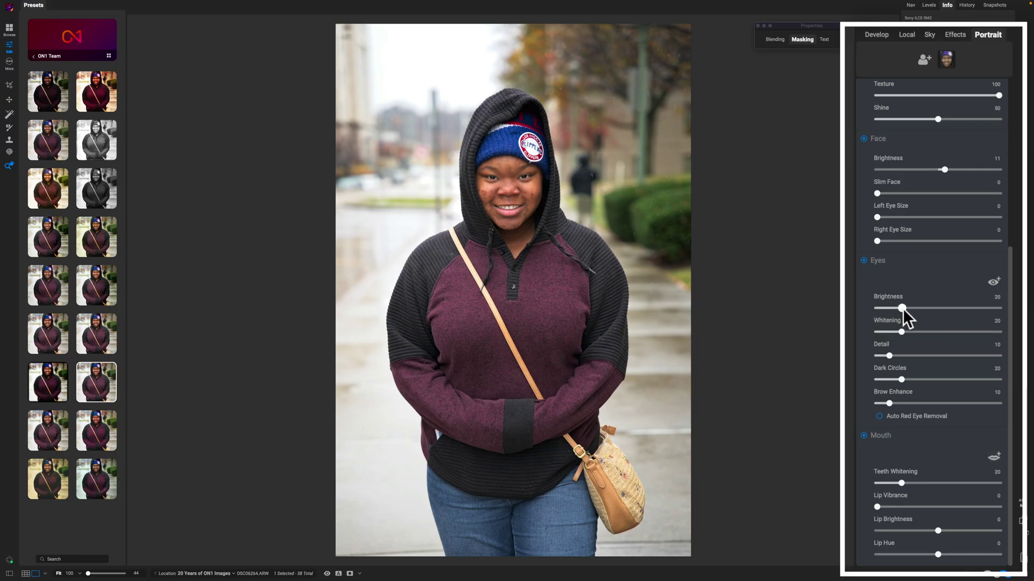
{"action": "left_click_drag", "start_coordinate": [901, 331], "coordinate": [898, 353]}
Compare the portrait with the eye retouching off and on, and set Brow Enhance to 48.
{"action": "left_click", "coordinate": [863, 260]}
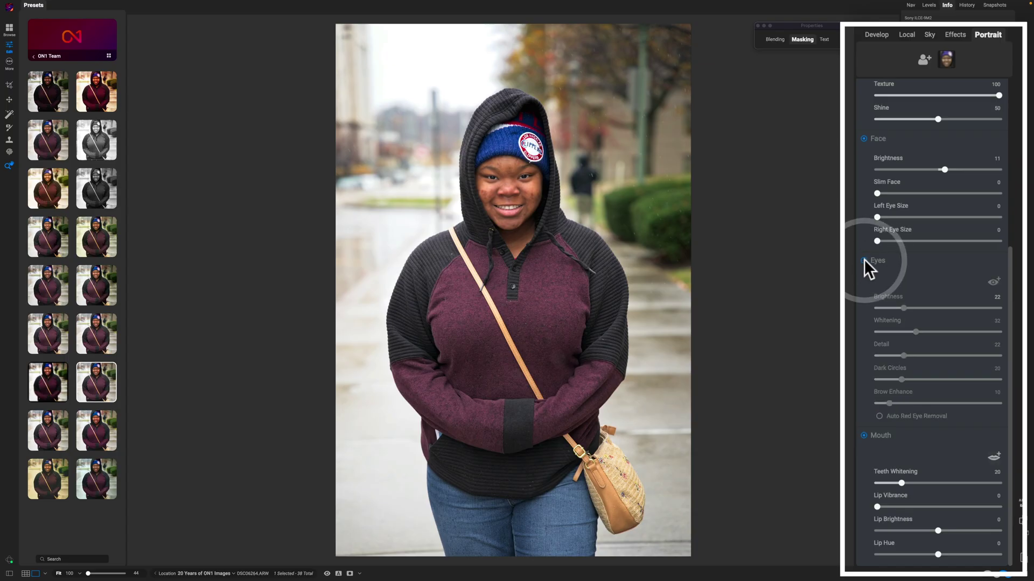
{"action": "left_click", "coordinate": [864, 260]}
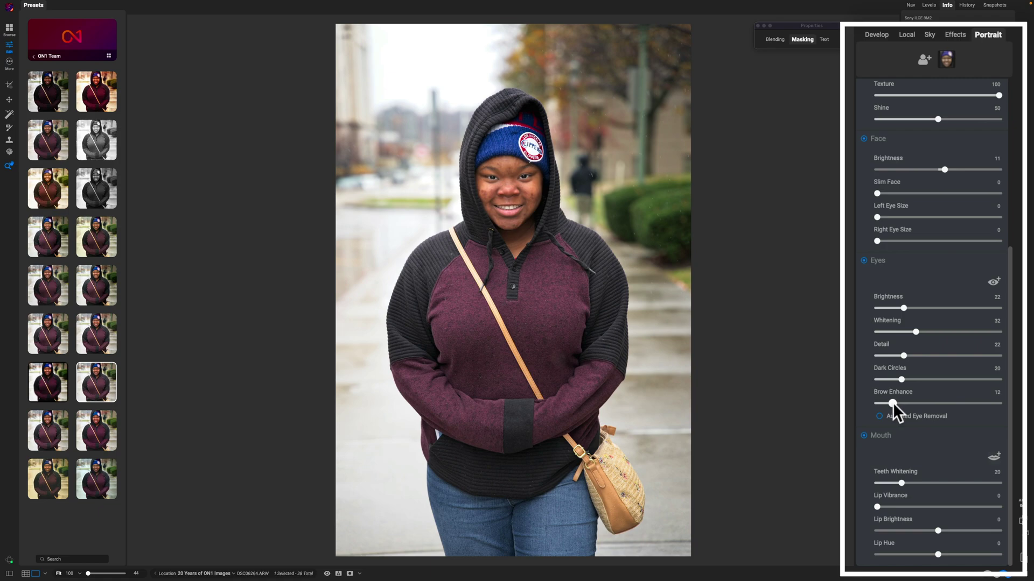
{"action": "left_click_drag", "start_coordinate": [905, 403], "coordinate": [925, 405]}
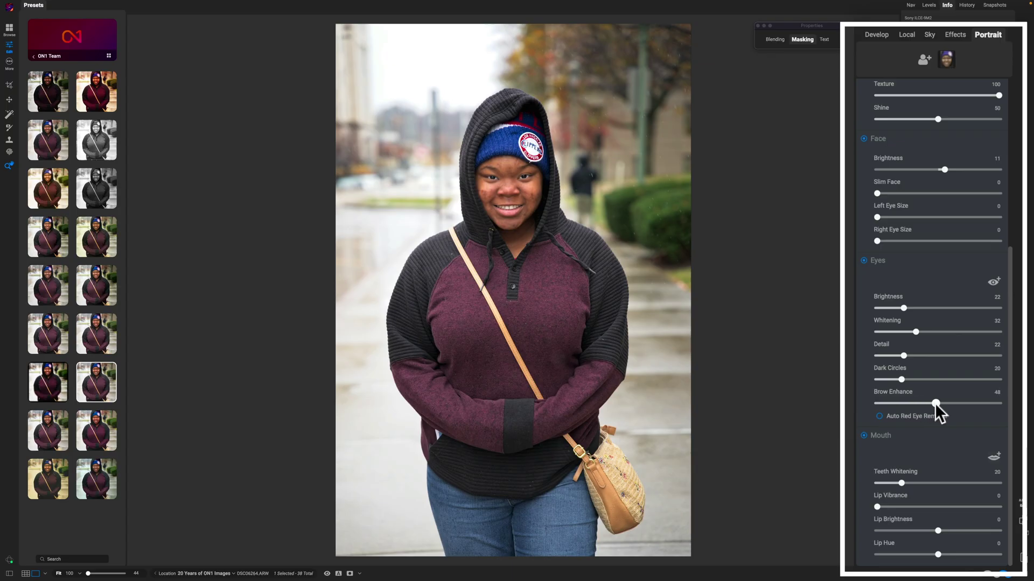
{"action": "left_click", "coordinate": [934, 403]}
Set Teeth Whitening to 42 in the Portrait AI mouth settings.
{"action": "left_click", "coordinate": [996, 459]}
{"action": "left_click_drag", "start_coordinate": [913, 480], "coordinate": [947, 486]}
{"action": "left_click", "coordinate": [929, 485]}
{"action": "left_click", "coordinate": [929, 485]}
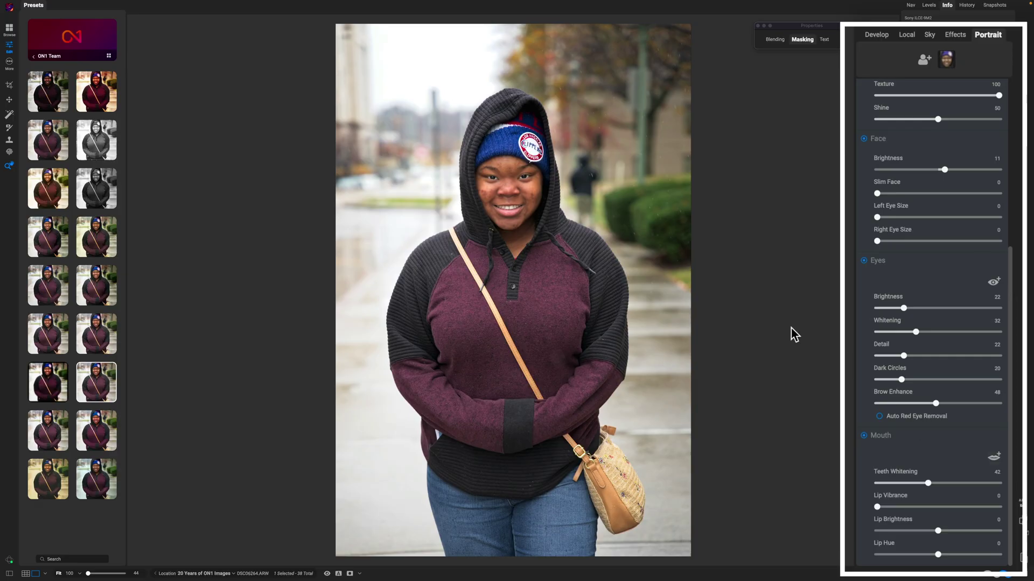
Compare the portrait with the whole Portrait AI retouch off and on, leaving it turned on.
{"action": "scroll", "coordinate": [1015, 327], "scroll_direction": "up", "scroll_amount": 5}
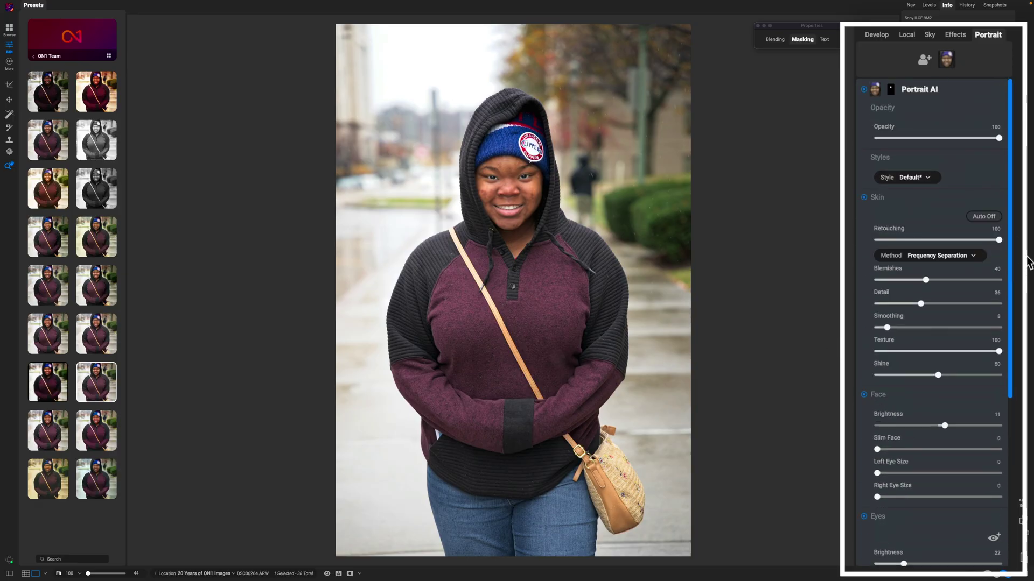
{"action": "left_click", "coordinate": [864, 89]}
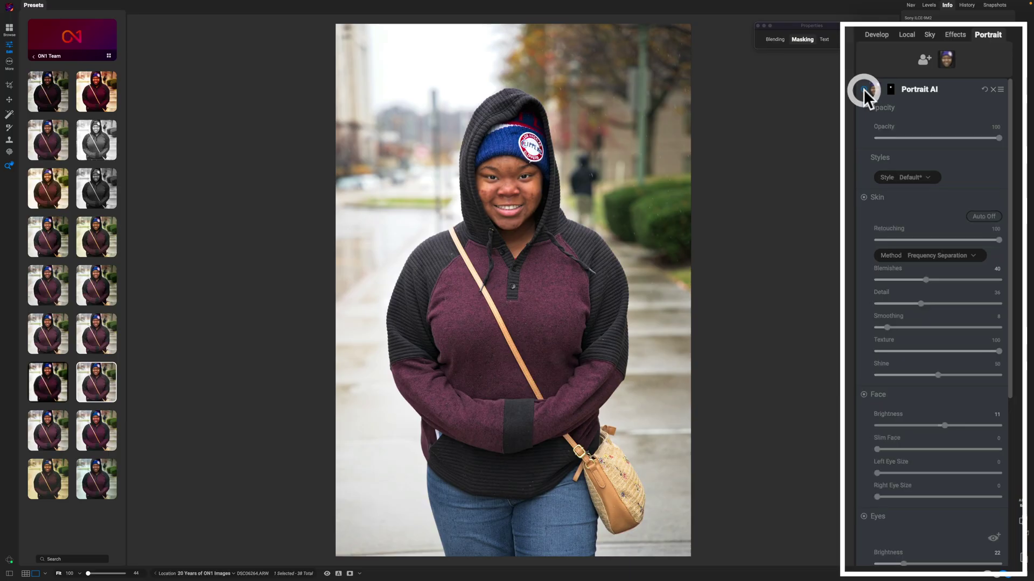
{"action": "left_click", "coordinate": [863, 88]}
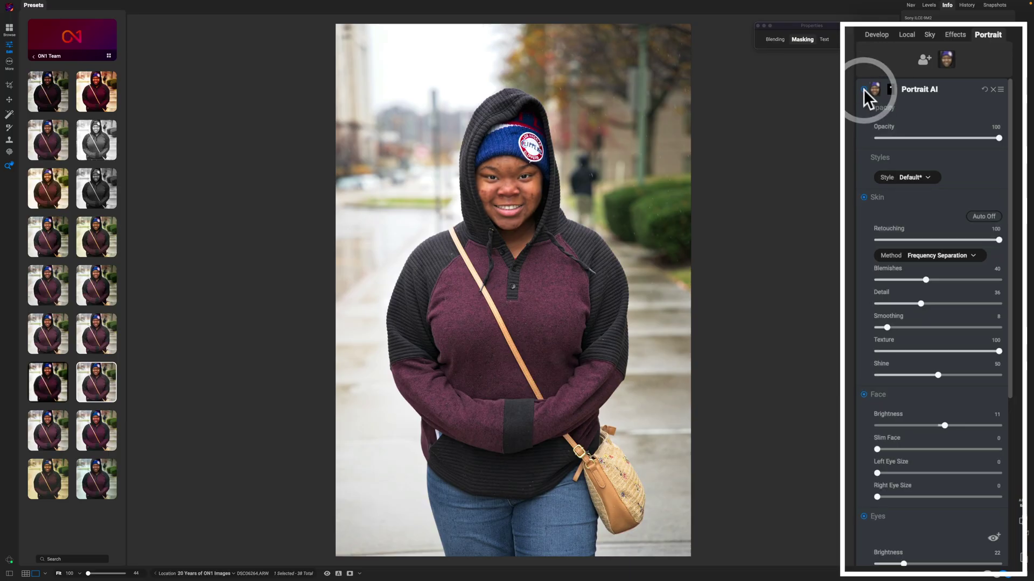
{"action": "left_click", "coordinate": [863, 88]}
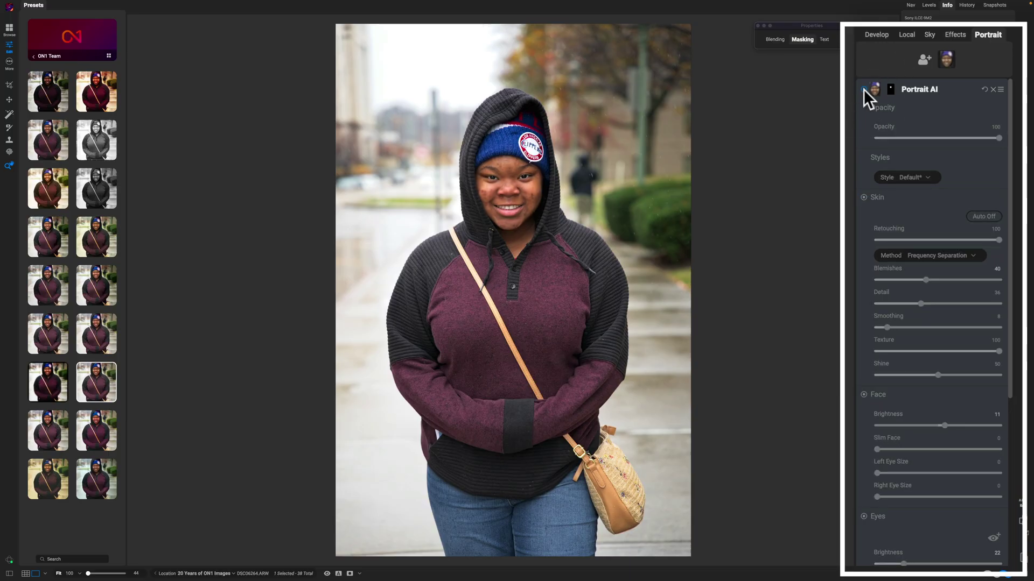
{"action": "left_click", "coordinate": [864, 89]}
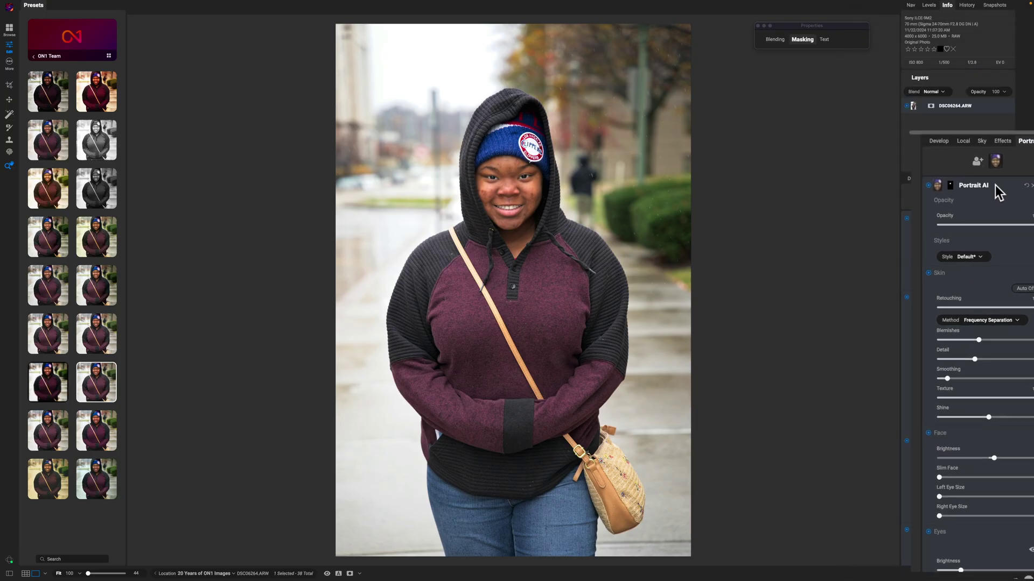
{"action": "left_click", "coordinate": [974, 222]}
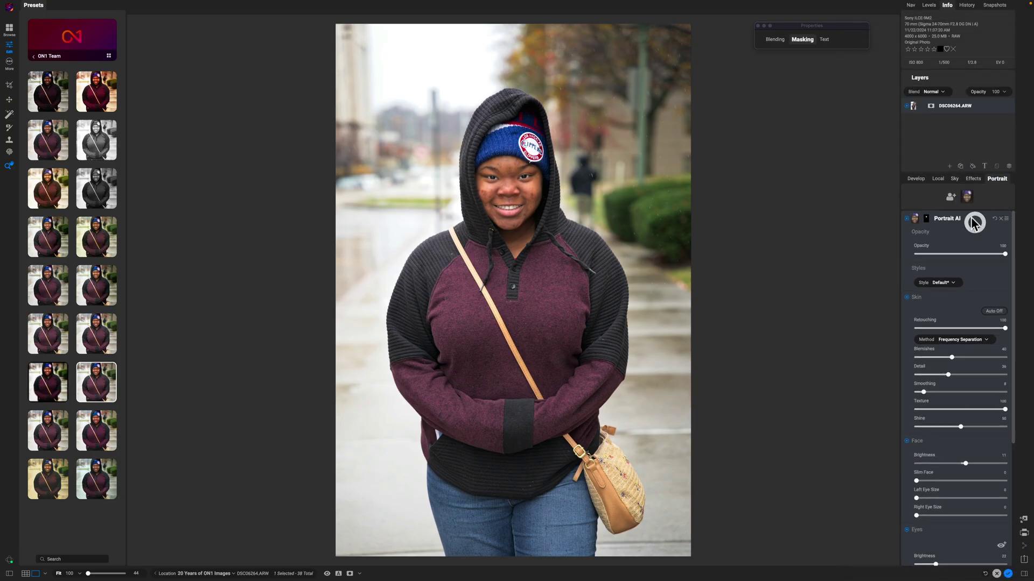
Add a local adjustment to the portrait and show its masking options.
{"action": "left_click", "coordinate": [935, 180]}
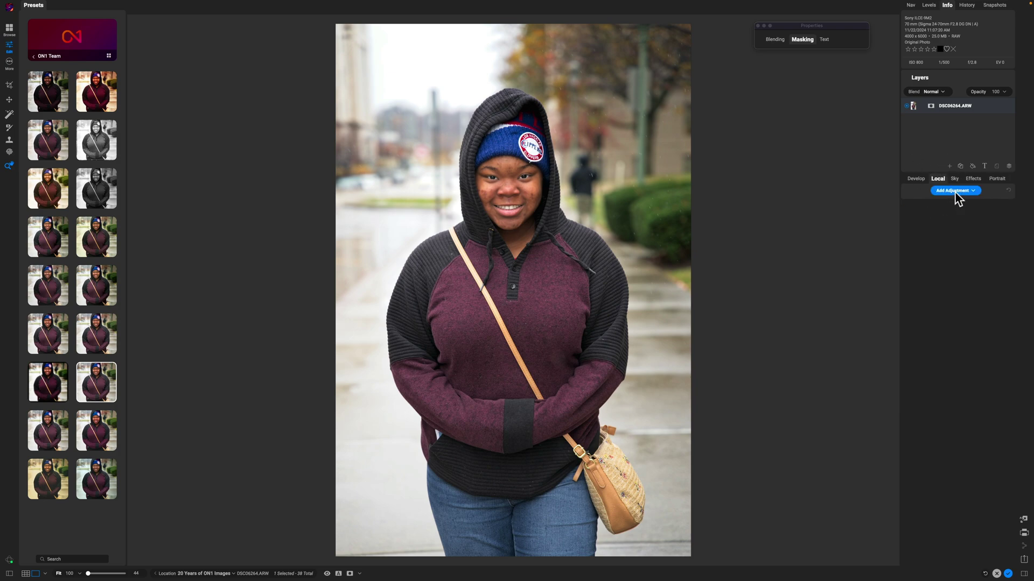
{"action": "left_click", "coordinate": [971, 191]}
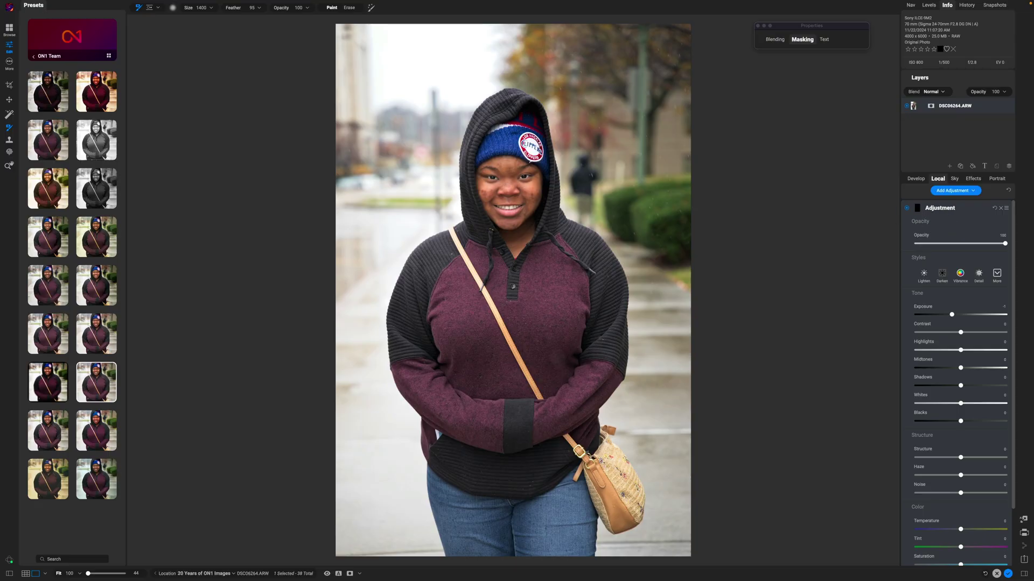
{"action": "left_click", "coordinate": [801, 40]}
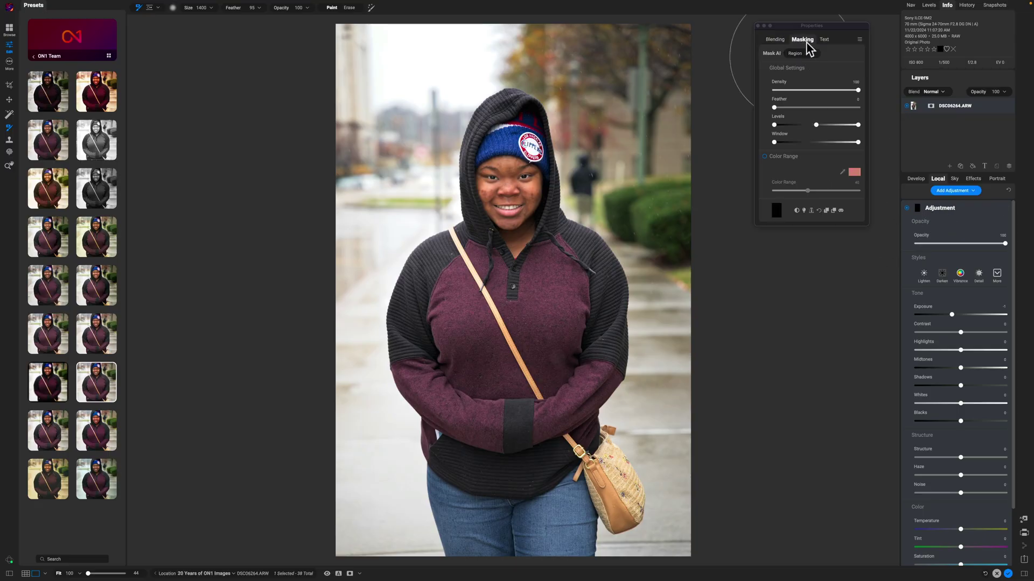
Try to open the Mask AI region choices for the adjustment's mask, and move the Properties window farther down beside the photo.
{"action": "left_click", "coordinate": [813, 57]}
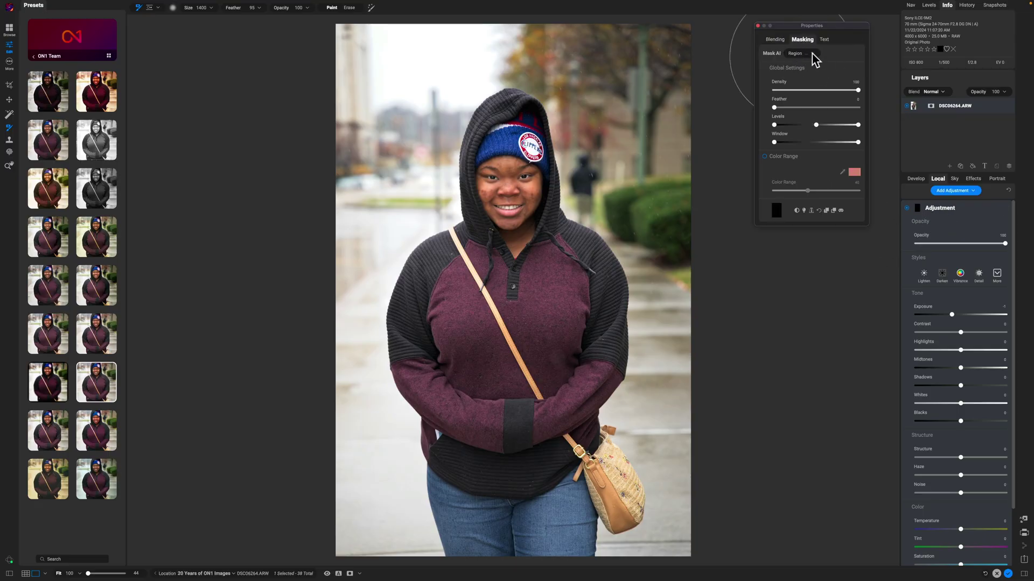
{"action": "left_click", "coordinate": [811, 55]}
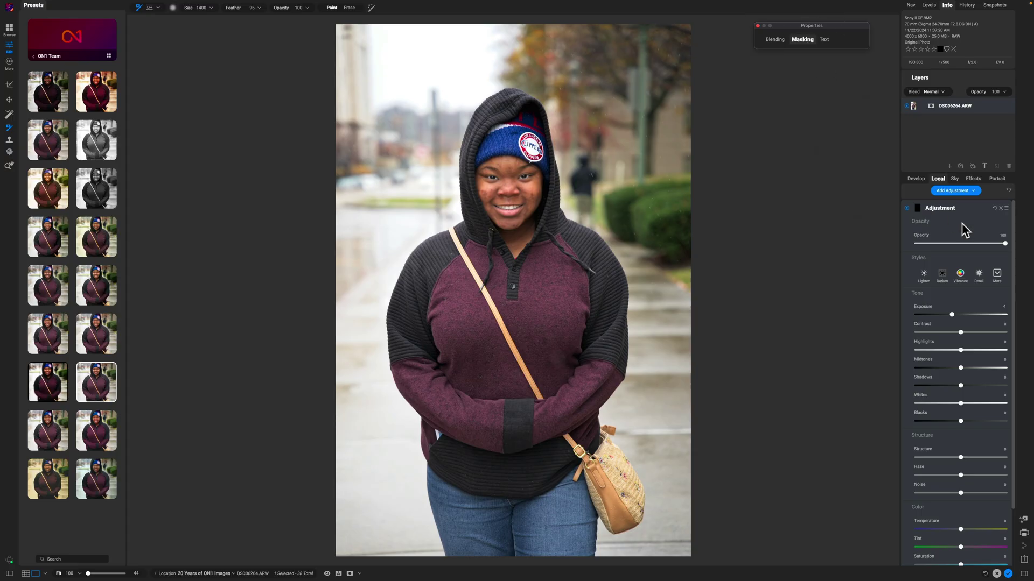
{"action": "left_click", "coordinate": [917, 209]}
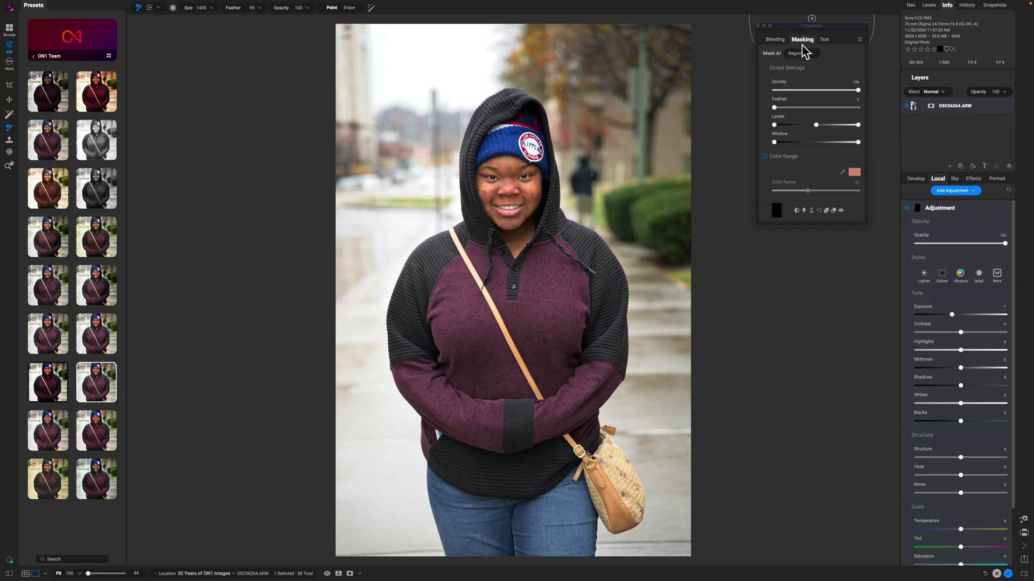
{"action": "left_click", "coordinate": [803, 53]}
{"action": "left_click", "coordinate": [812, 54]}
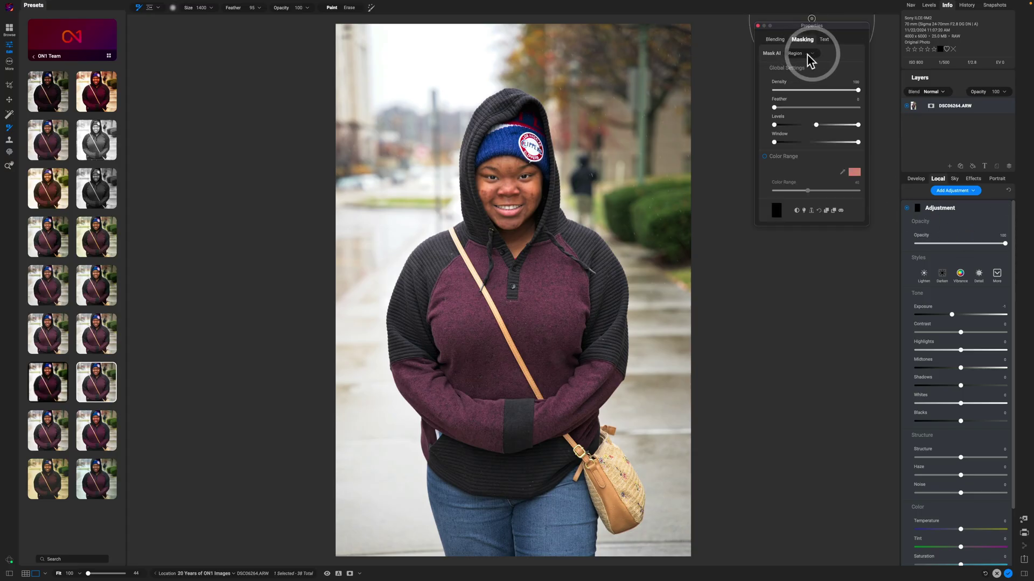
{"action": "left_click_drag", "start_coordinate": [808, 57], "coordinate": [818, 201]}
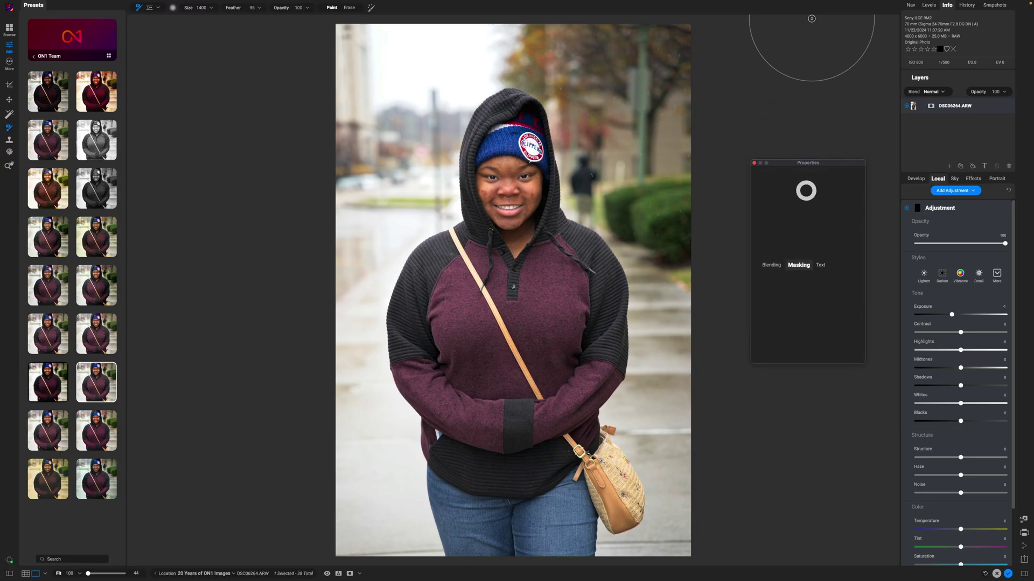
{"action": "left_click", "coordinate": [791, 190]}
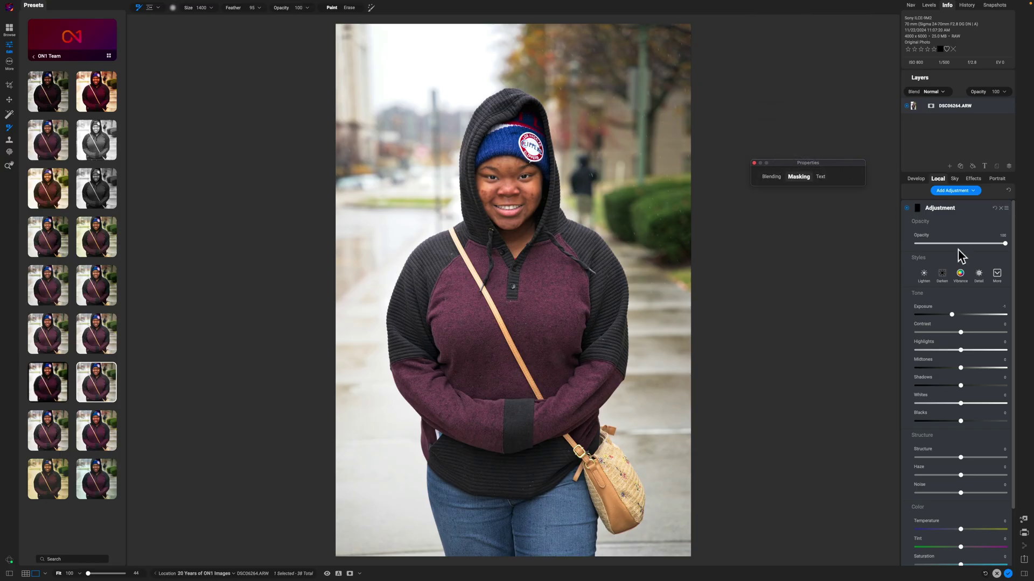
Delete the masked local adjustment and activate the Super Select AI tool on the portrait.
{"action": "left_click", "coordinate": [919, 209]}
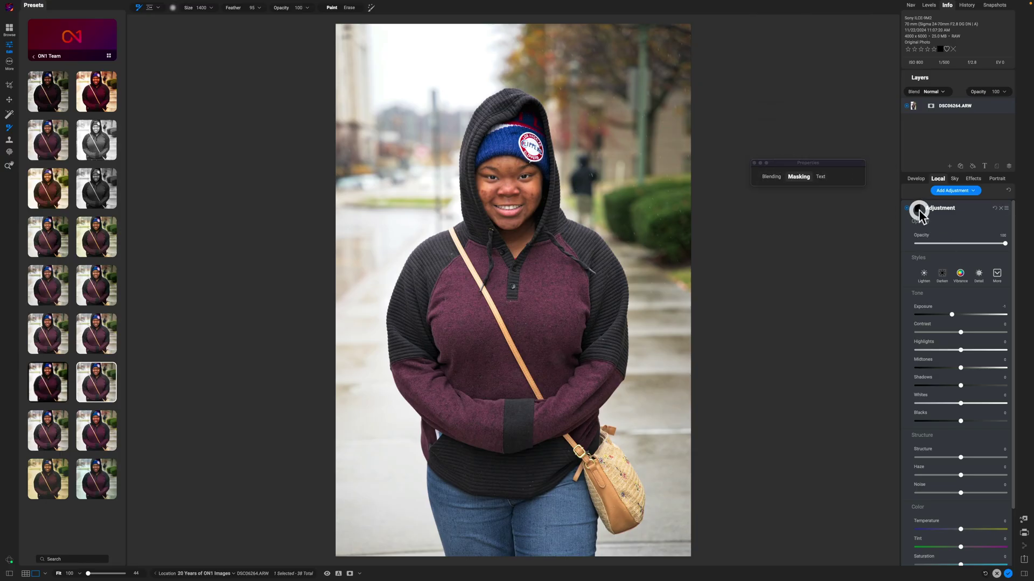
{"action": "left_click", "coordinate": [1000, 208]}
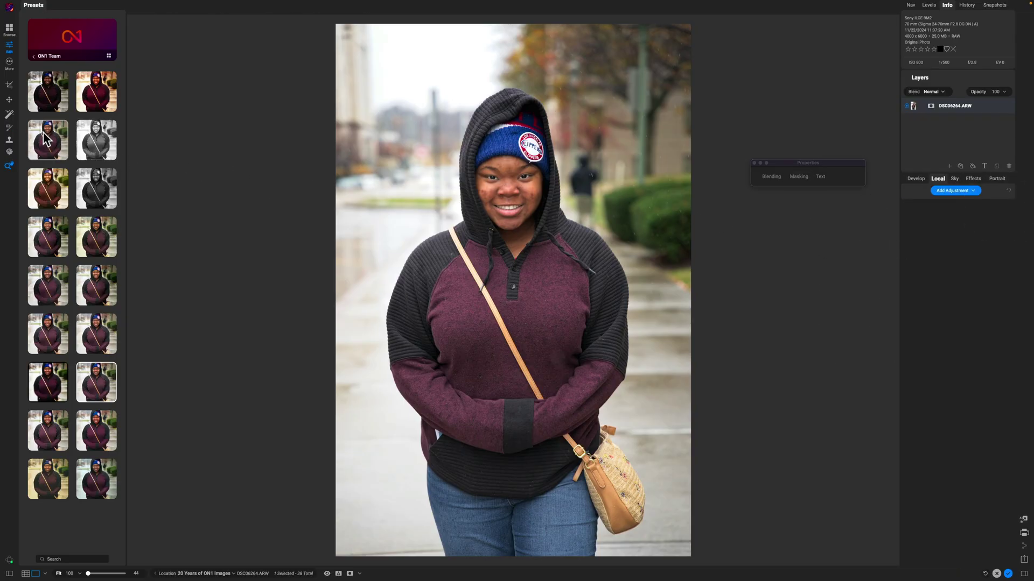
{"action": "left_click", "coordinate": [9, 114]}
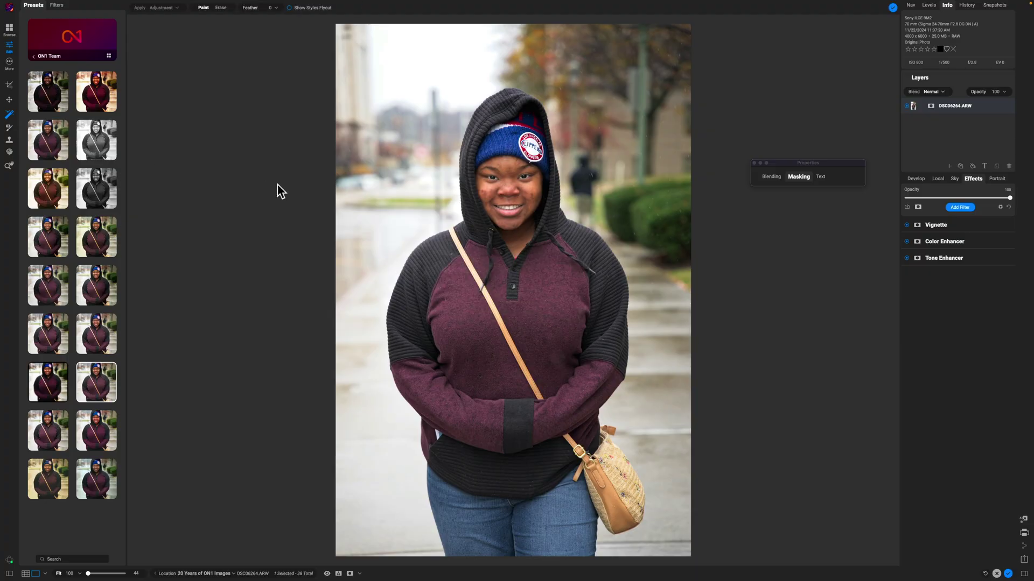
Try selecting the building, sky and other background regions behind the person with Super Select AI, and undo those selections.
{"action": "left_click_drag", "start_coordinate": [356, 151], "coordinate": [358, 145]}
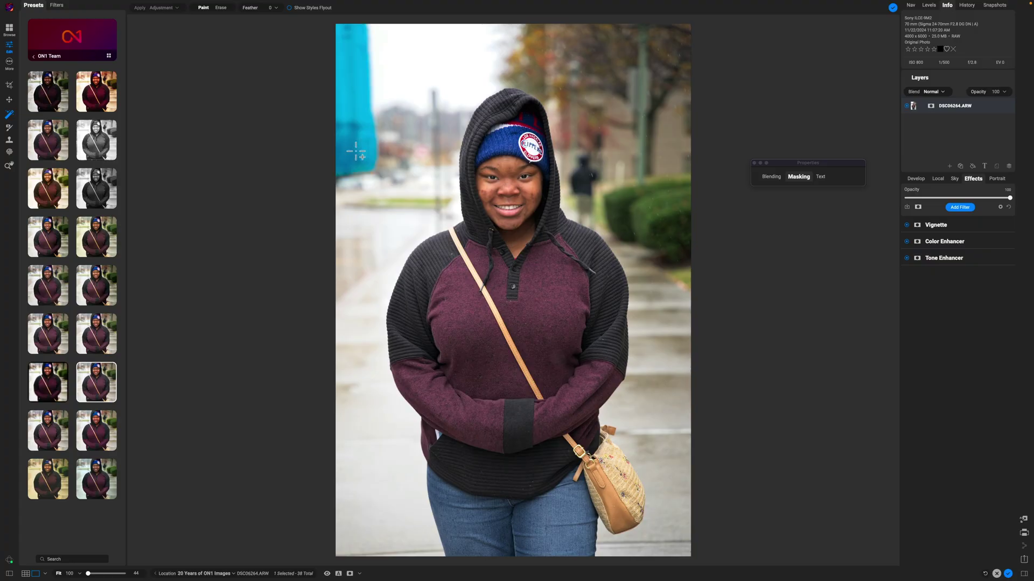
{"action": "left_click", "coordinate": [398, 147]}
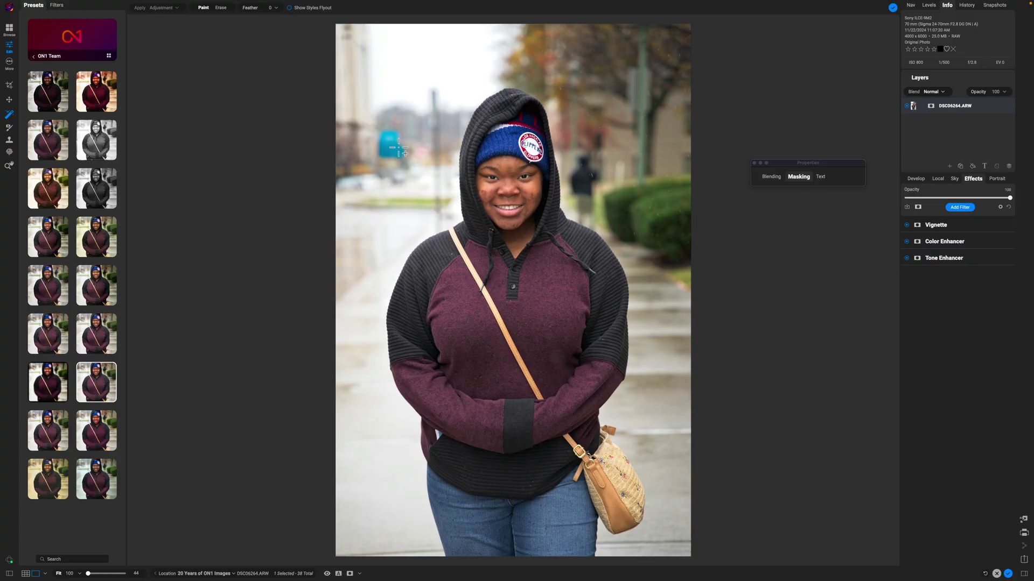
{"action": "left_click", "coordinate": [398, 76]}
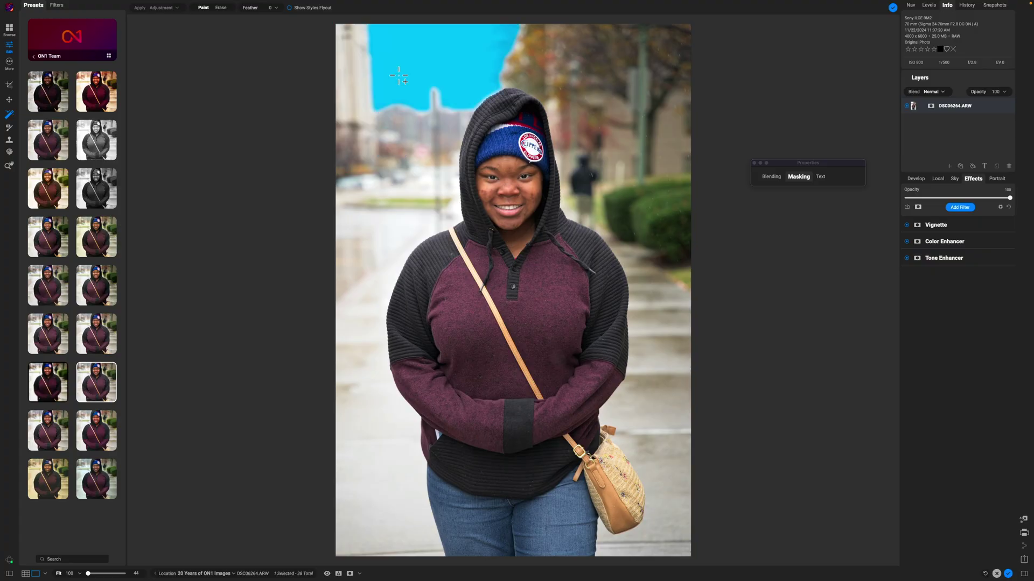
{"action": "left_click", "coordinate": [372, 144]}
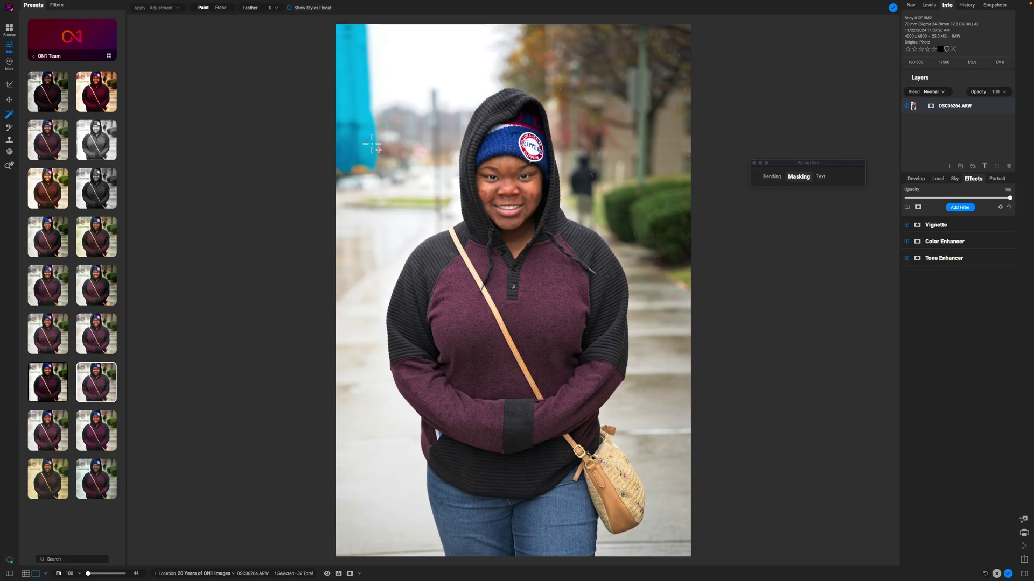
{"action": "left_click", "coordinate": [404, 88]}
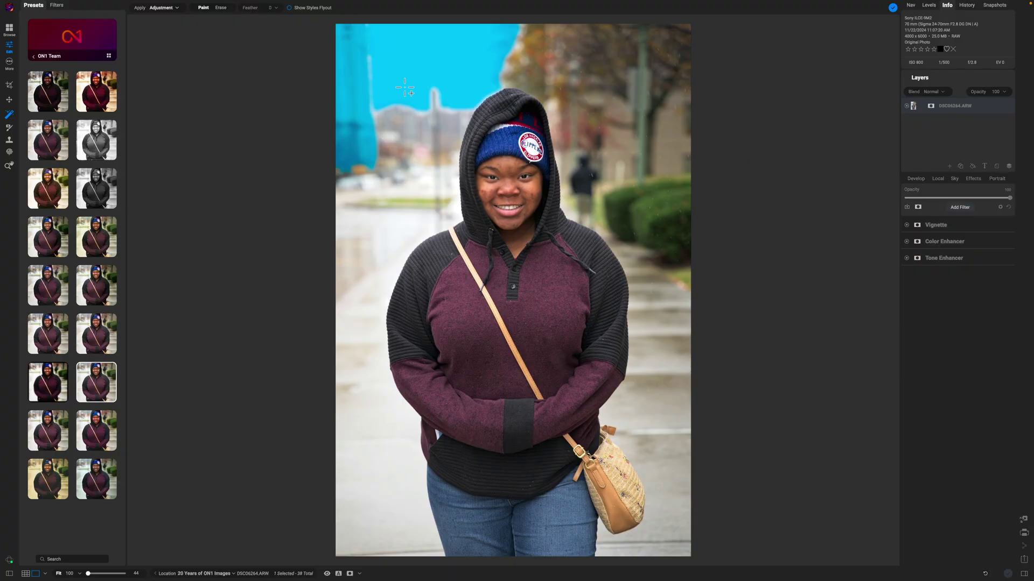
{"action": "left_click", "coordinate": [412, 135]}
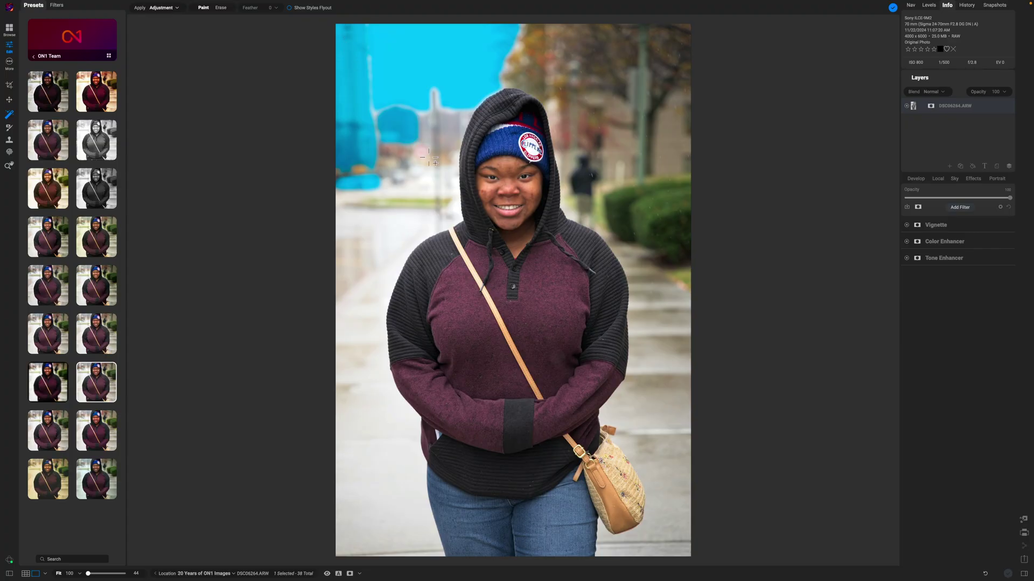
{"action": "key", "text": "ctrl+z"}
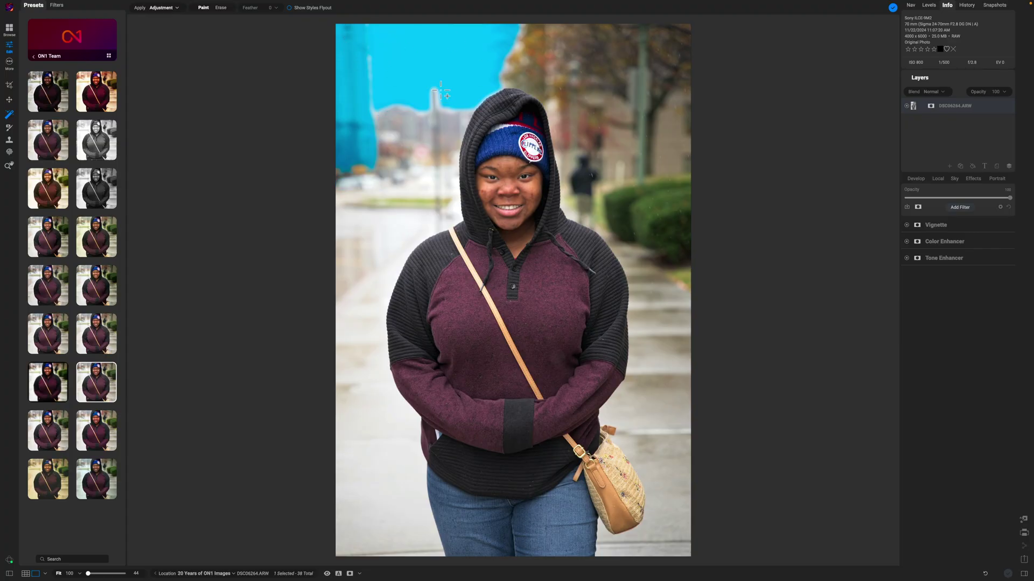
{"action": "key", "text": "ctrl+z"}
{"action": "key", "text": "ctrl+z"}
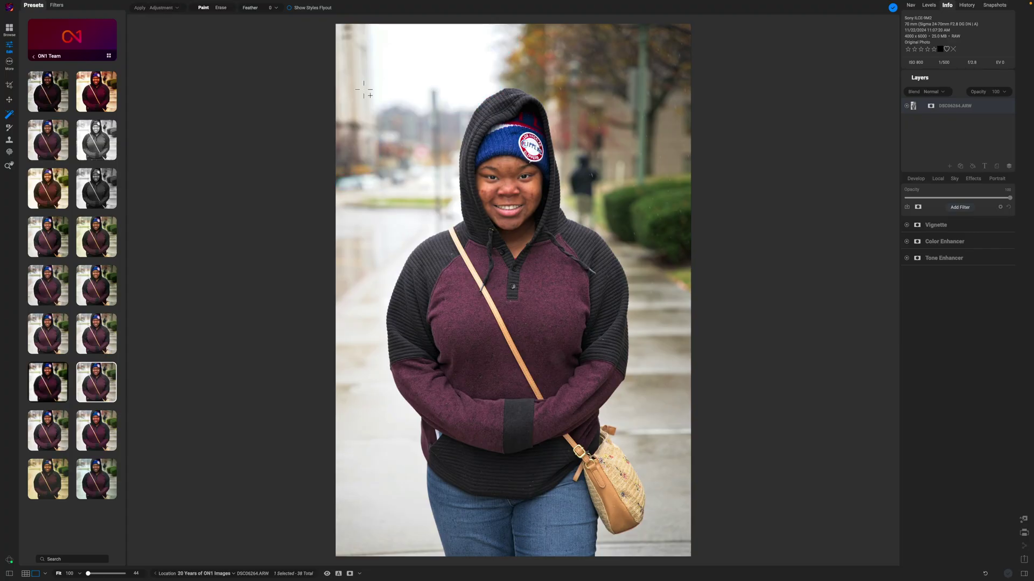
Select the whole person with the bag by sweeping across the photo, and undo the extra sidewalk region.
{"action": "left_click_drag", "start_coordinate": [370, 70], "coordinate": [659, 579]}
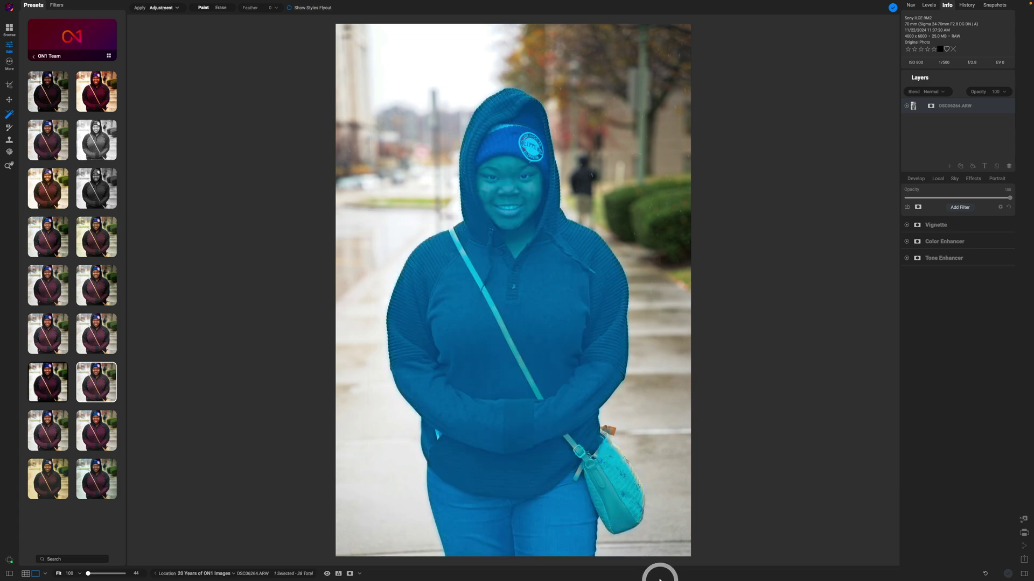
{"action": "left_click", "coordinate": [639, 477]}
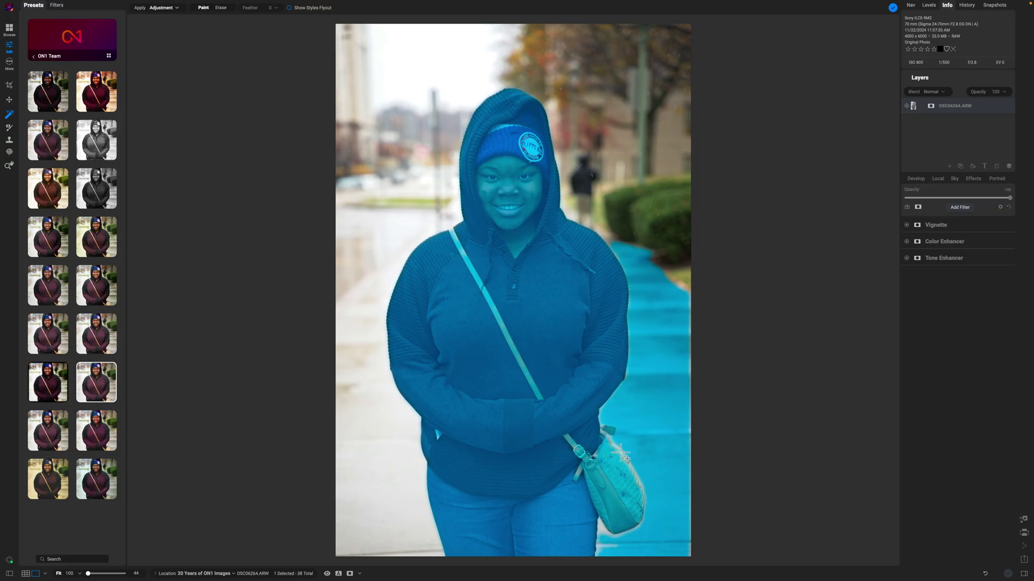
{"action": "left_click", "coordinate": [620, 453]}
{"action": "key", "text": "ctrl+z"}
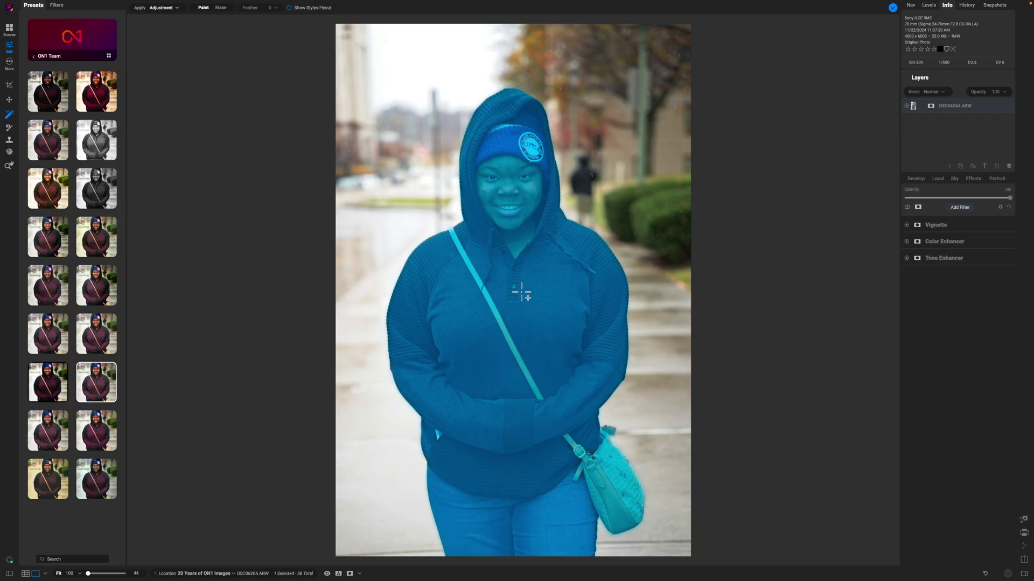
Set the selection to Erase and apply an Adjustment so that it affects the background and leaves out the person.
{"action": "left_click", "coordinate": [221, 9]}
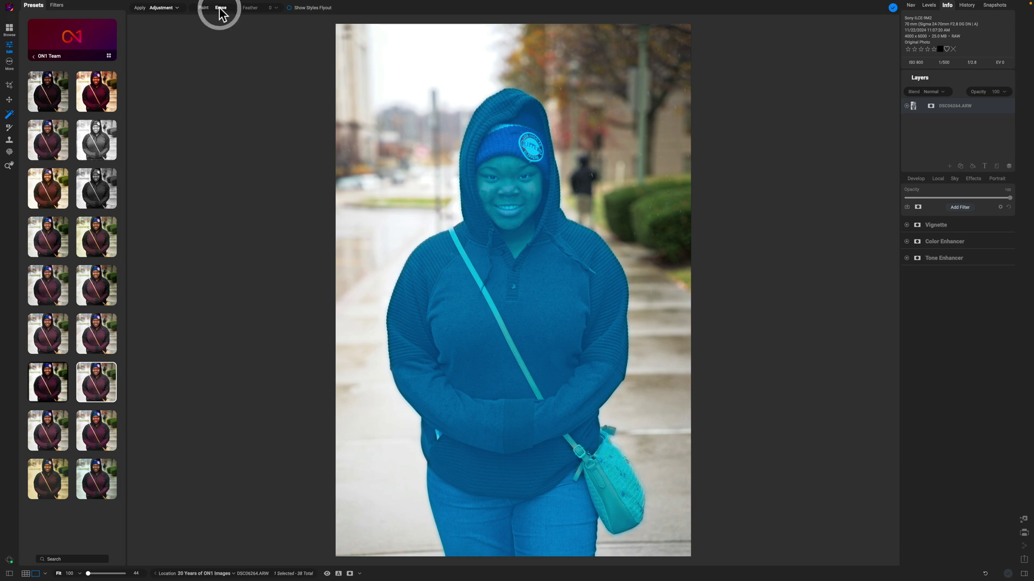
{"action": "left_click", "coordinate": [178, 9]}
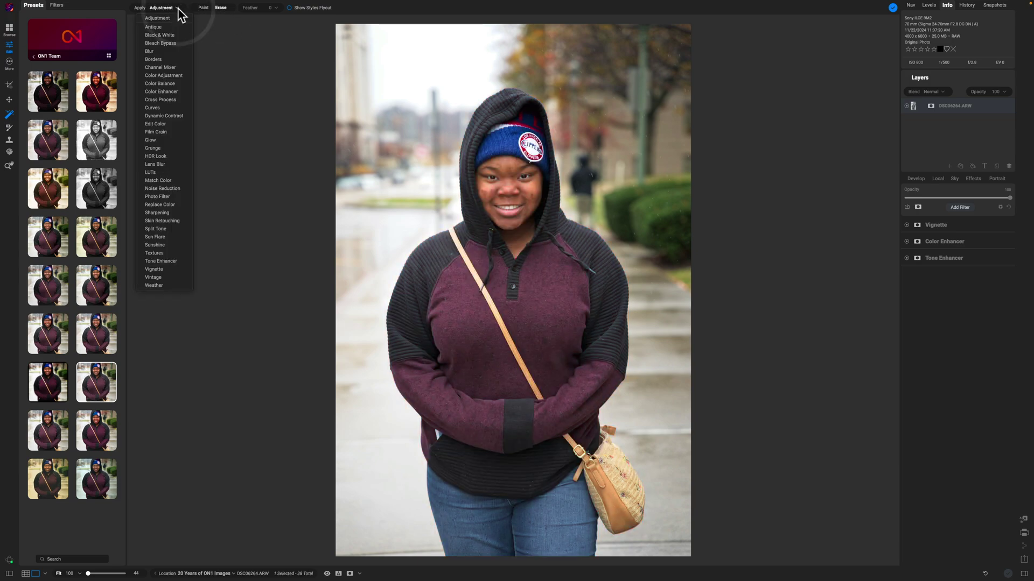
{"action": "left_click", "coordinate": [170, 20]}
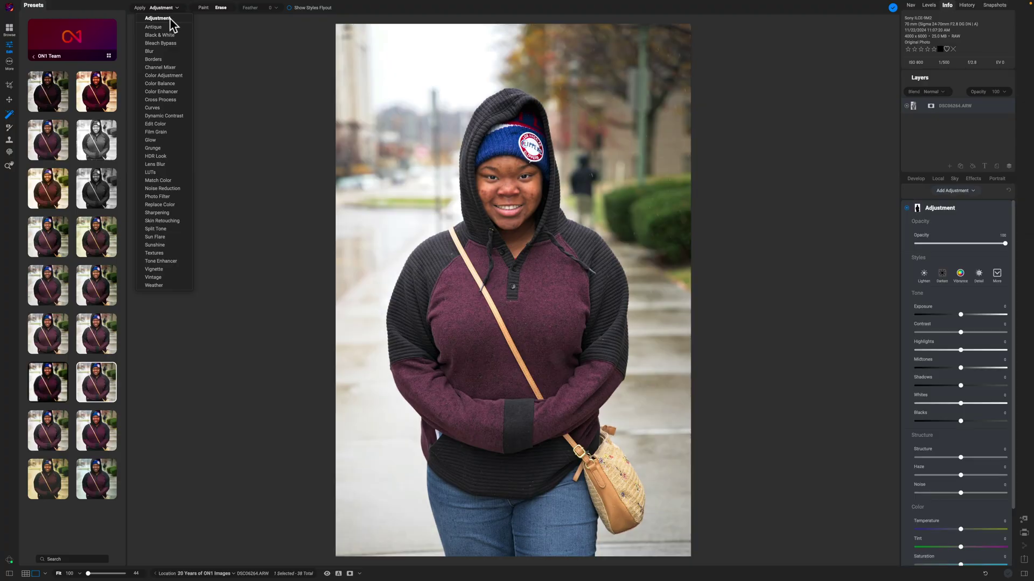
{"action": "left_click", "coordinate": [170, 17]}
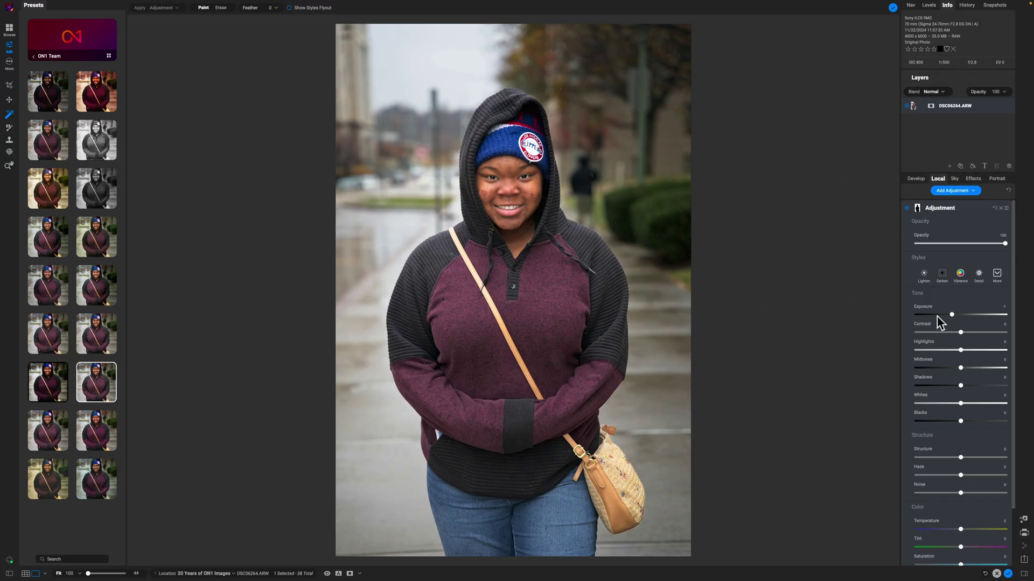
Set the background adjustment's Exposure to about -0.65 and its Saturation to about -18.
{"action": "left_click_drag", "start_coordinate": [951, 316], "coordinate": [954, 317]}
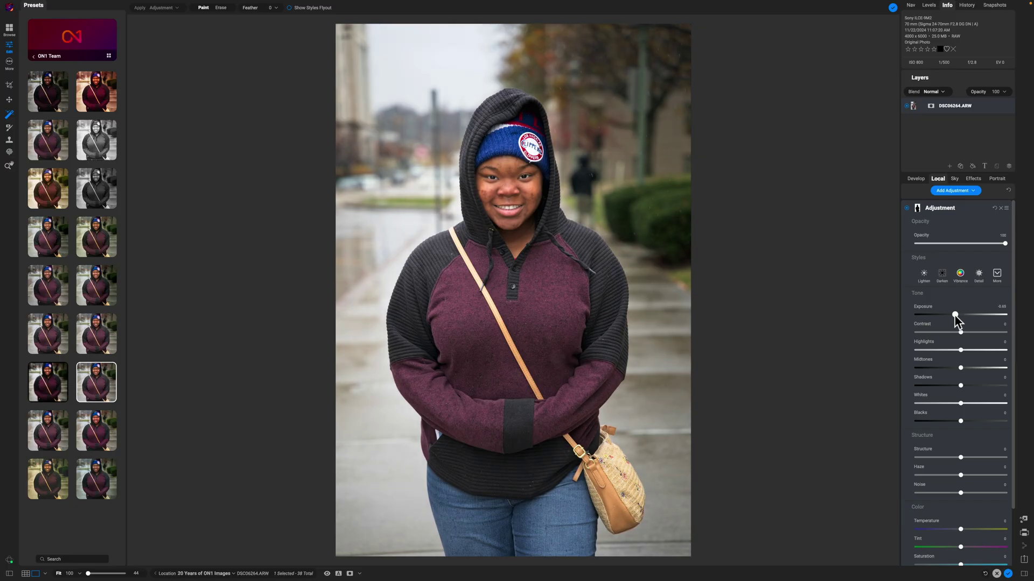
{"action": "left_click", "coordinate": [954, 314]}
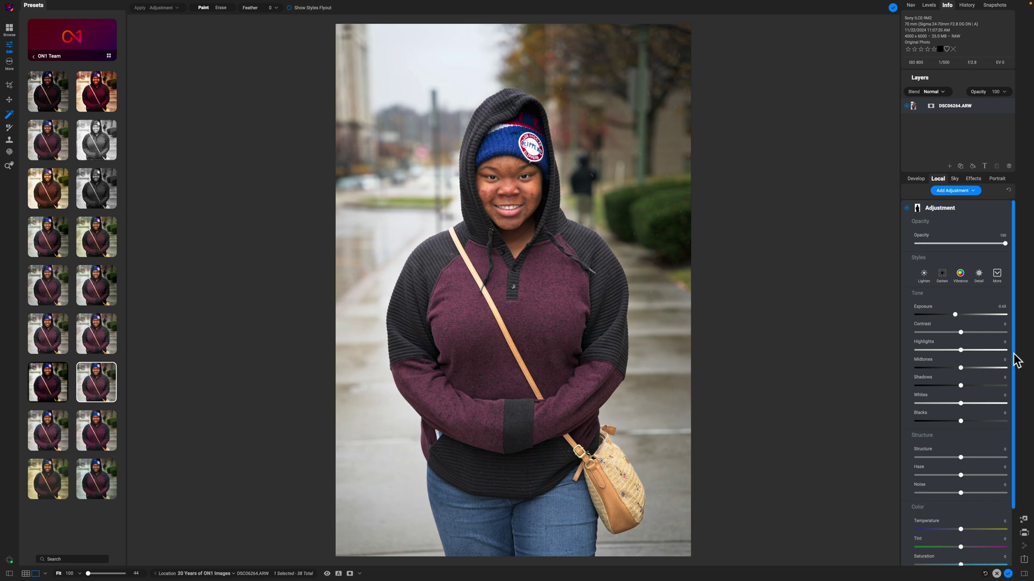
{"action": "left_click_drag", "start_coordinate": [1016, 360], "coordinate": [1024, 479]}
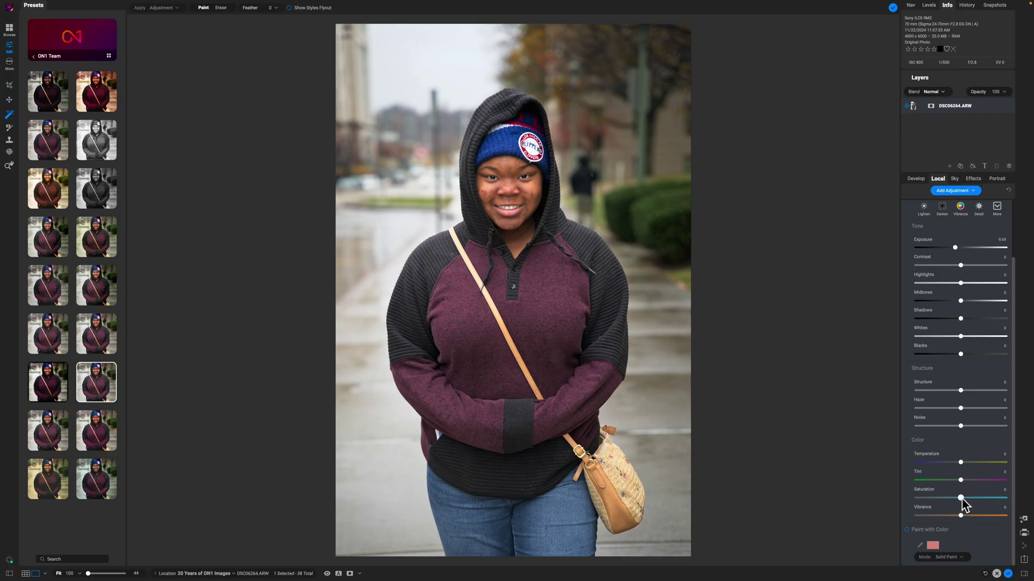
{"action": "left_click_drag", "start_coordinate": [954, 497], "coordinate": [946, 498]}
{"action": "scroll", "coordinate": [1016, 485], "scroll_direction": "up", "scroll_amount": 1}
{"action": "scroll", "coordinate": [1018, 491], "scroll_direction": "up", "scroll_amount": 5}
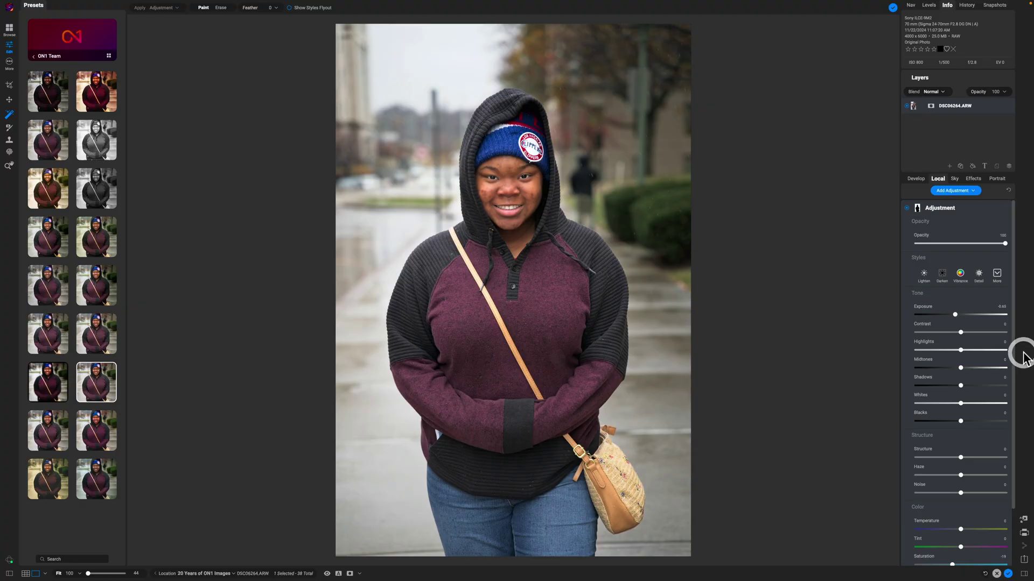
Set the background adjustment's Contrast to about -19, and compare the photo with the preview off and on.
{"action": "left_click_drag", "start_coordinate": [959, 332], "coordinate": [952, 332]}
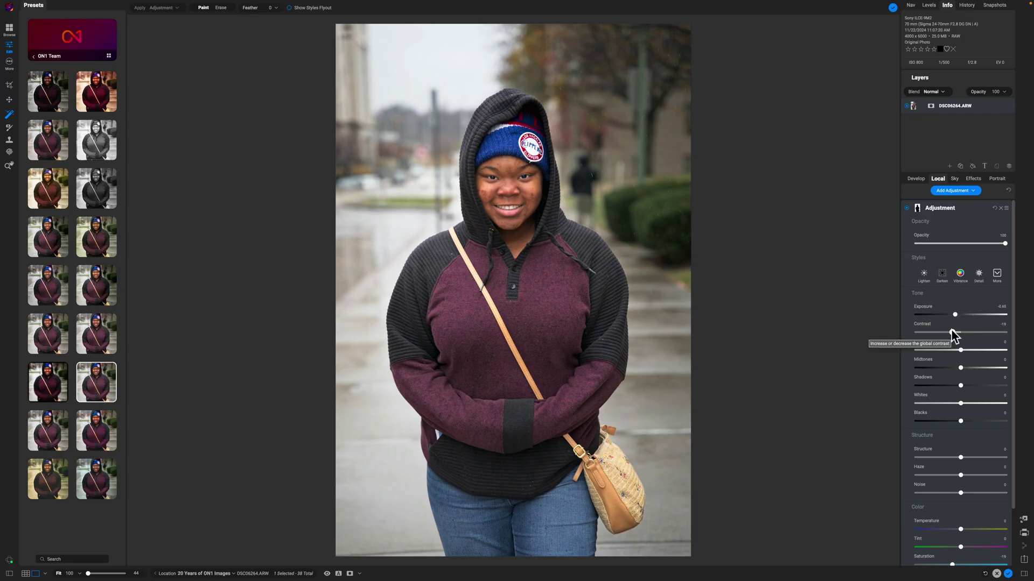
{"action": "key", "text": "backslash"}
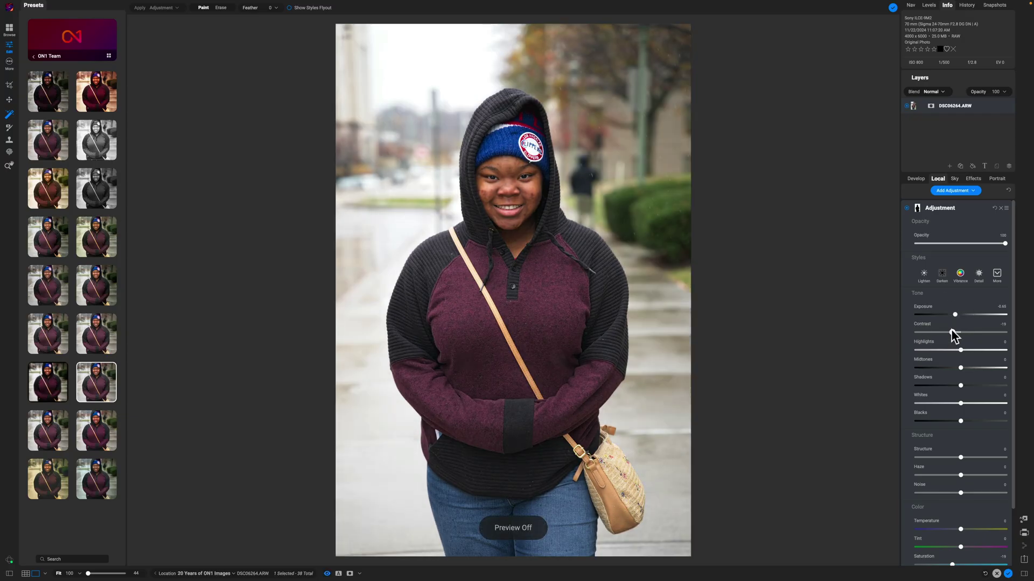
{"action": "key", "text": "backslash"}
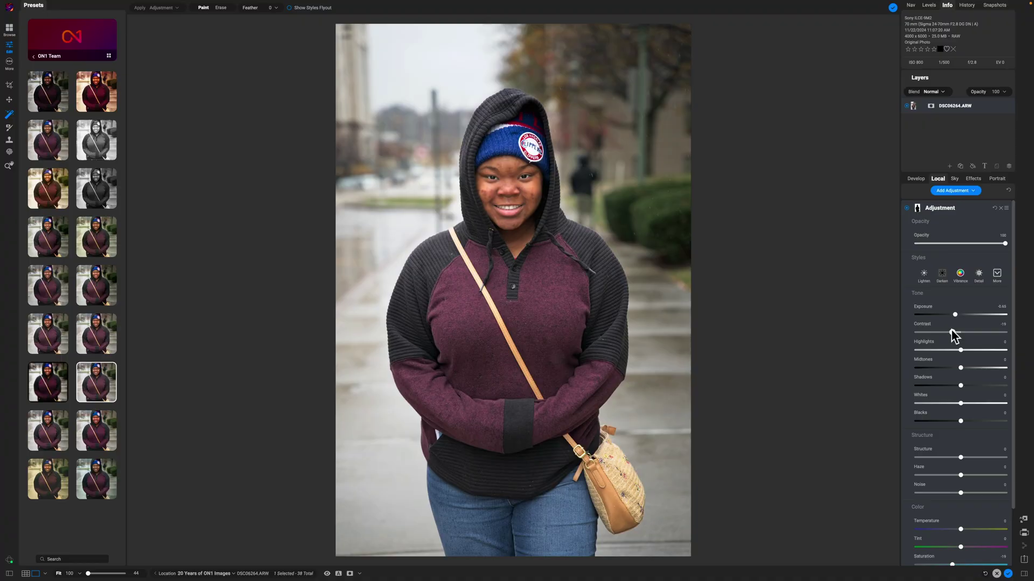